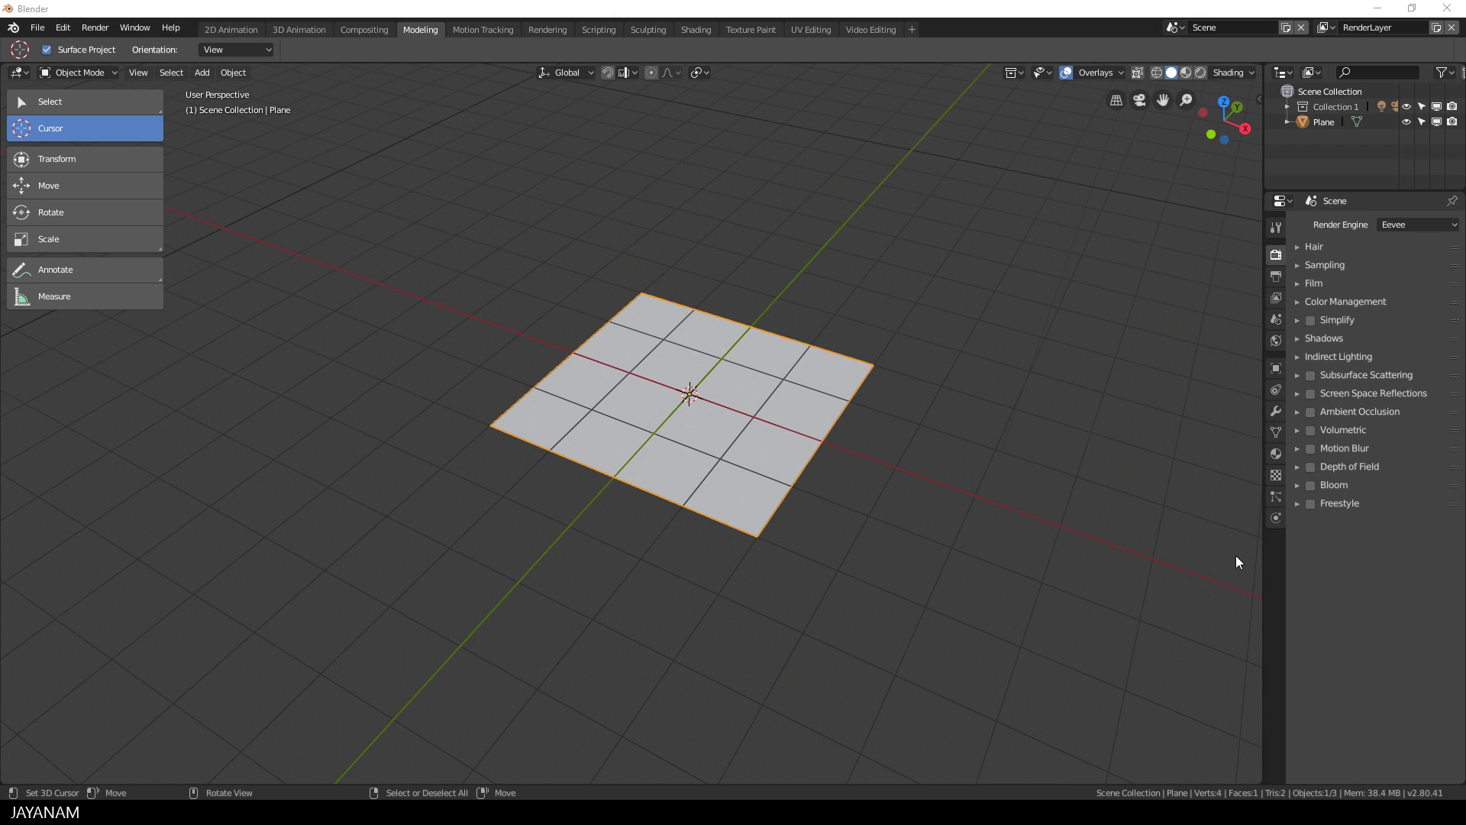
# Switch to the Texture Paint workspace and zoom in on the plane from directly above.
pyautogui.click(750, 28)
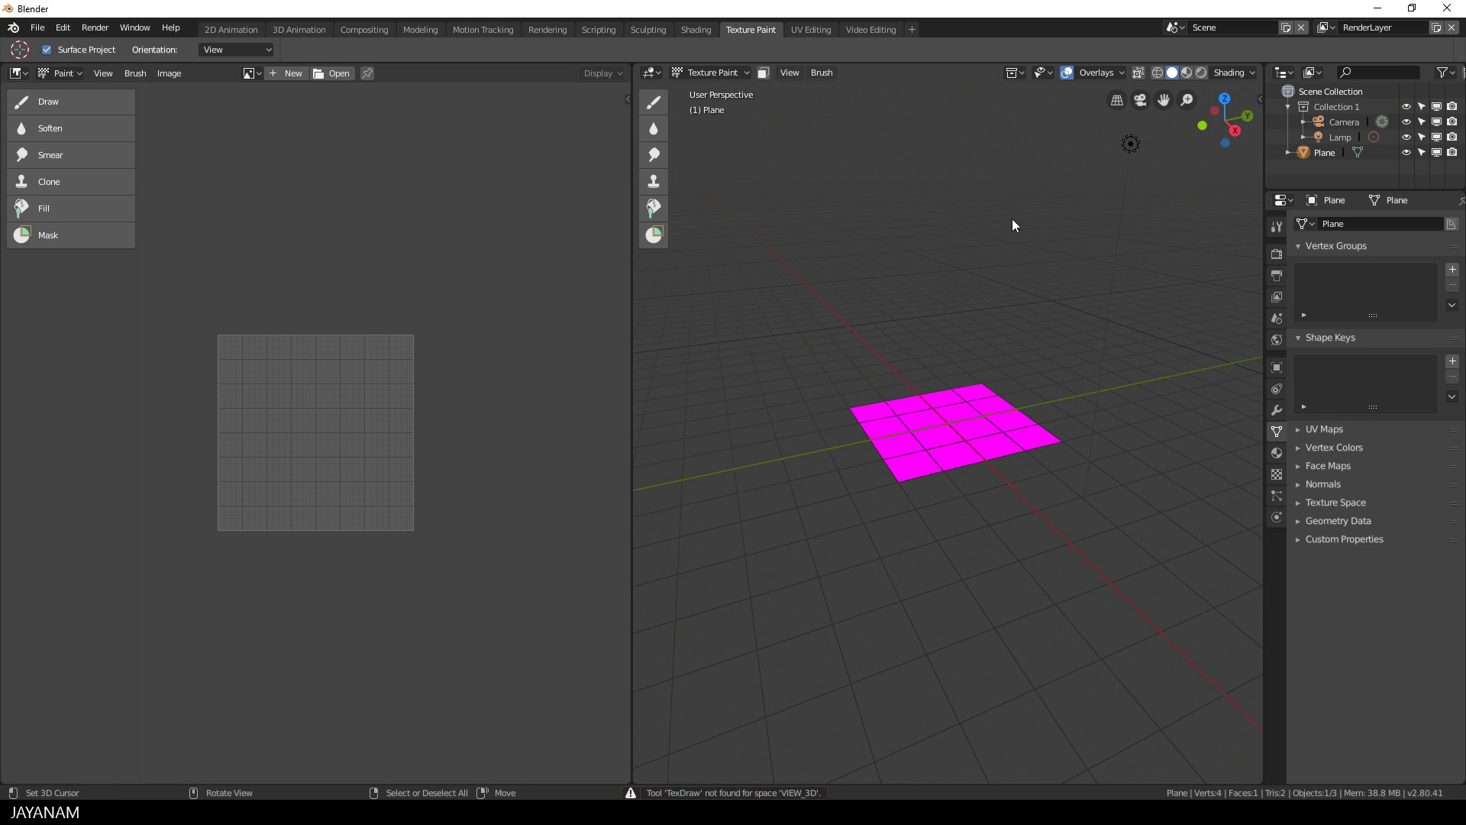
pyautogui.moveTo(909, 370); pyautogui.dragTo(1152, 480, button='middle')
pyautogui.scroll(1, 1152, 480)
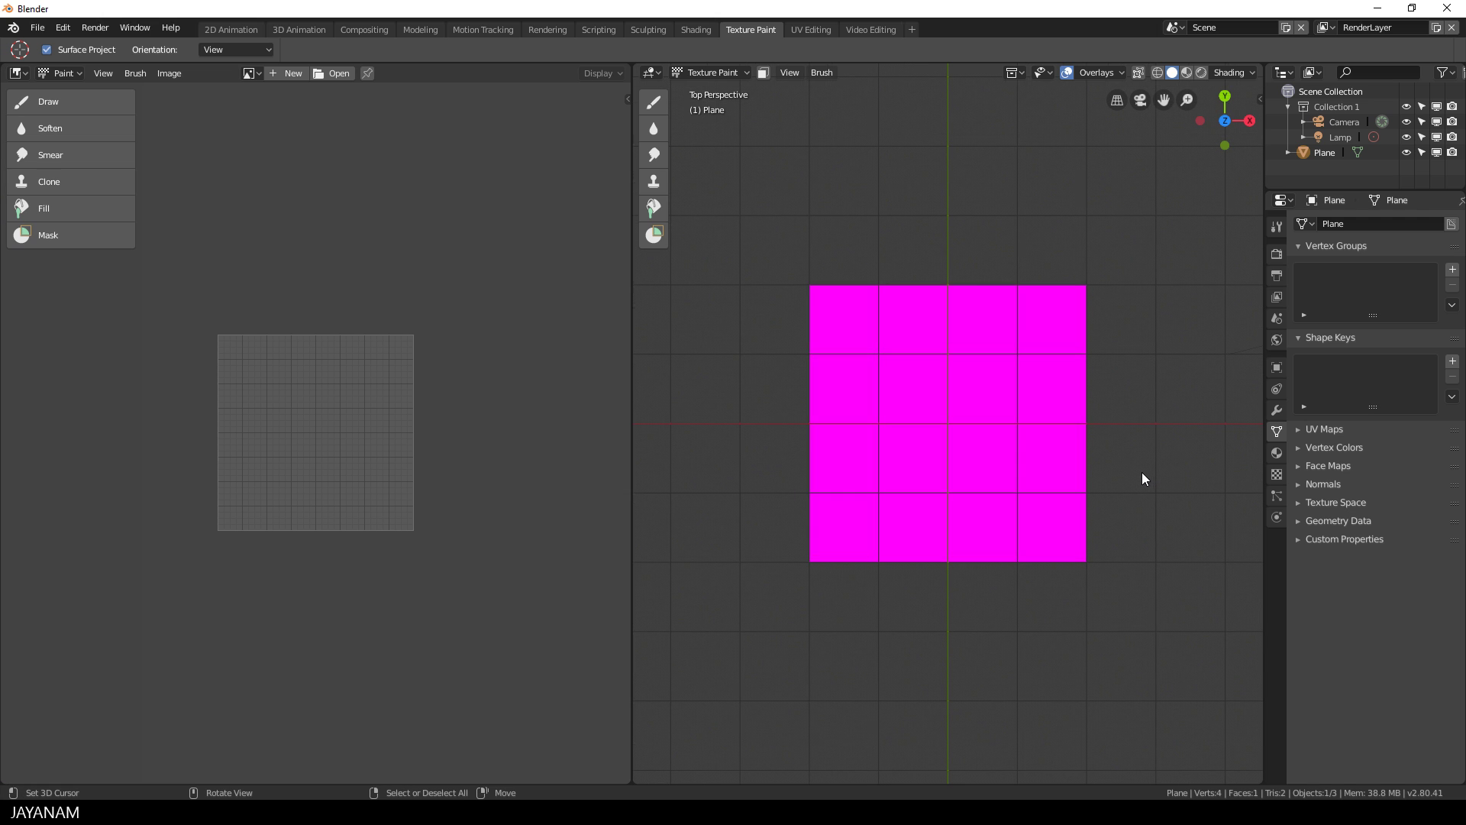
# Add a black 1024 px Base Color paint slot named Plane Base Color.
pyautogui.click(1278, 227)
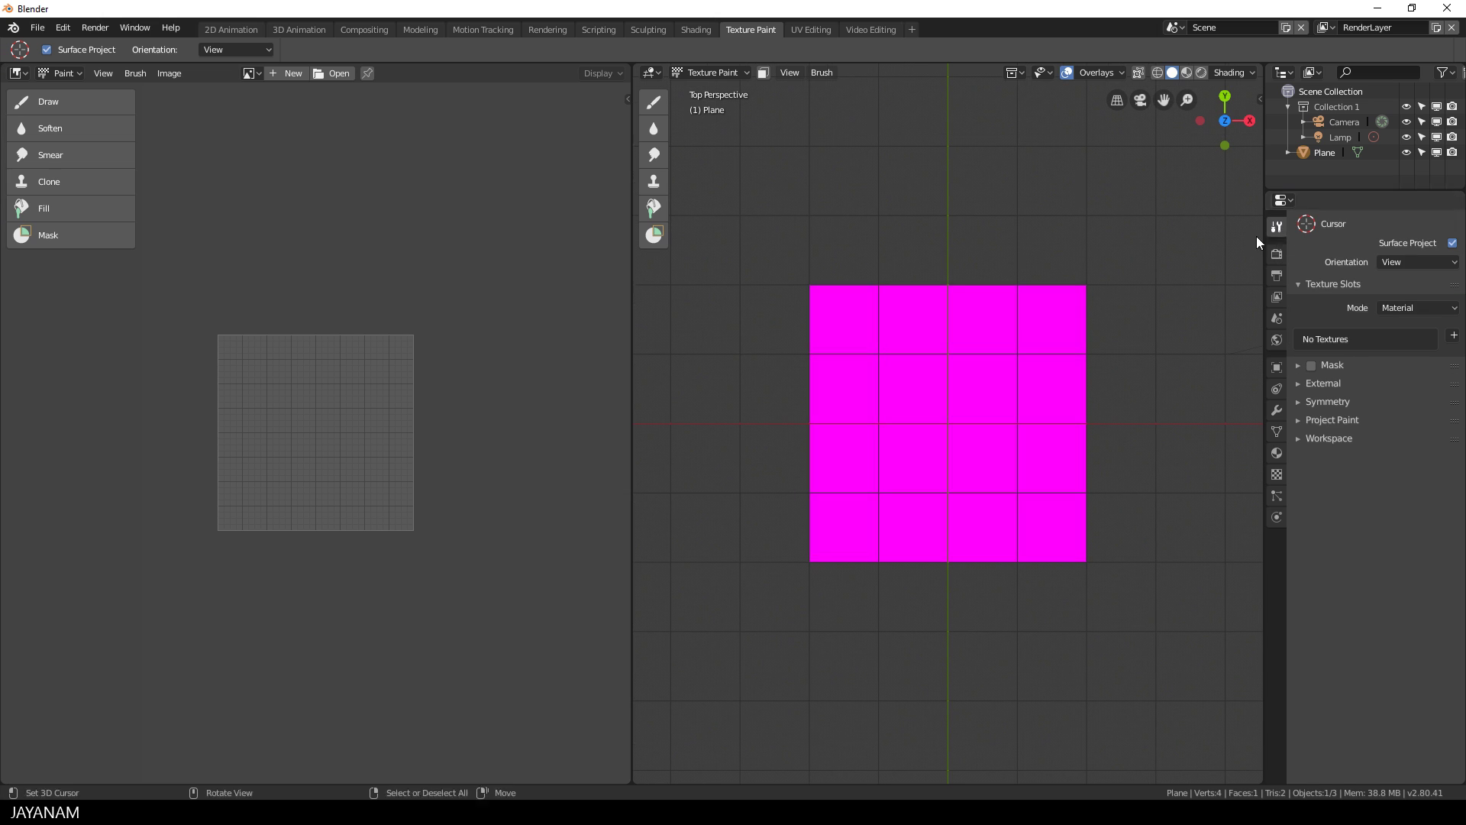
pyautogui.click(1453, 337)
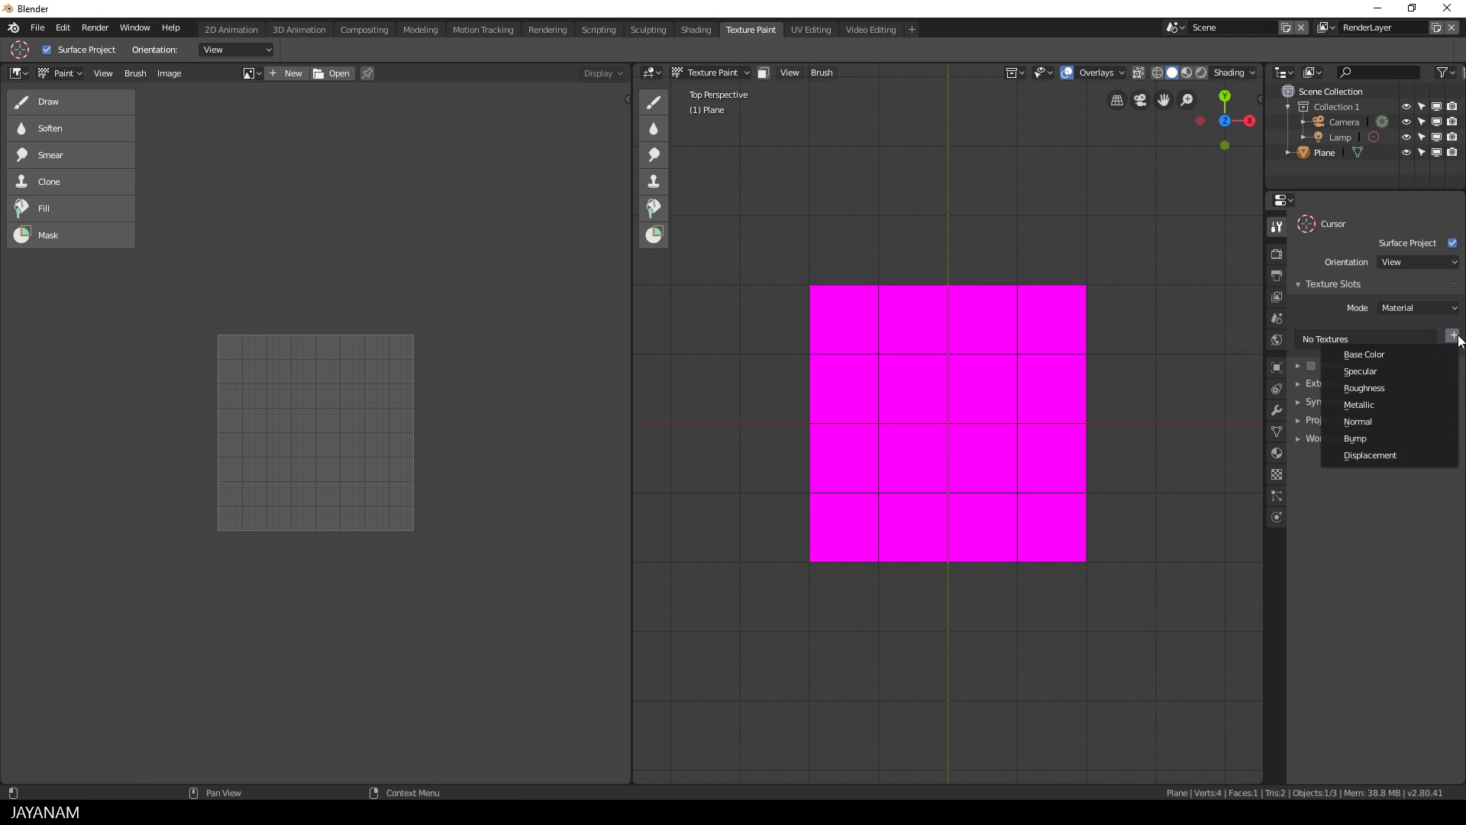
pyautogui.click(1404, 352)
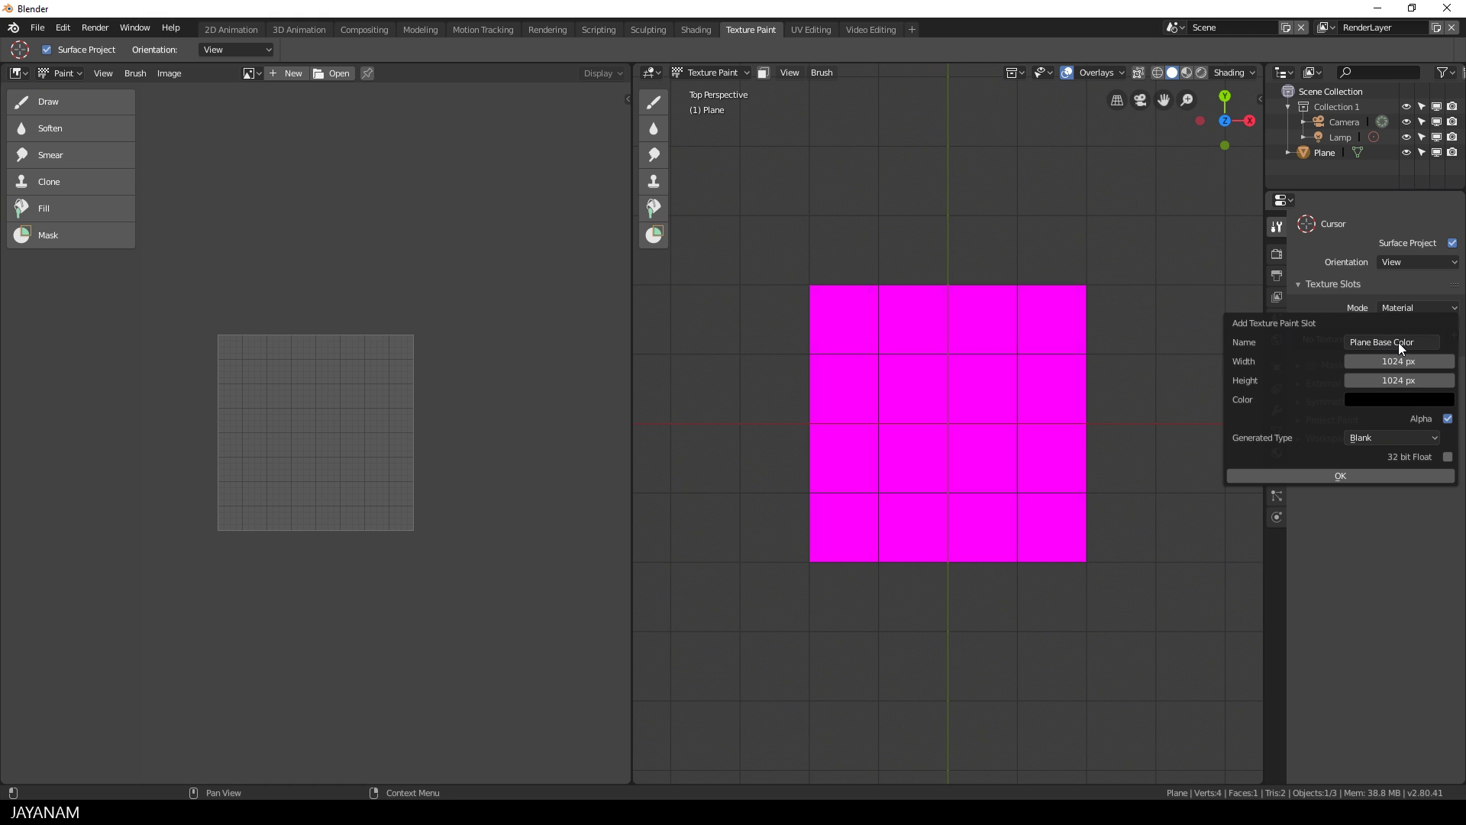
pyautogui.click(1369, 475)
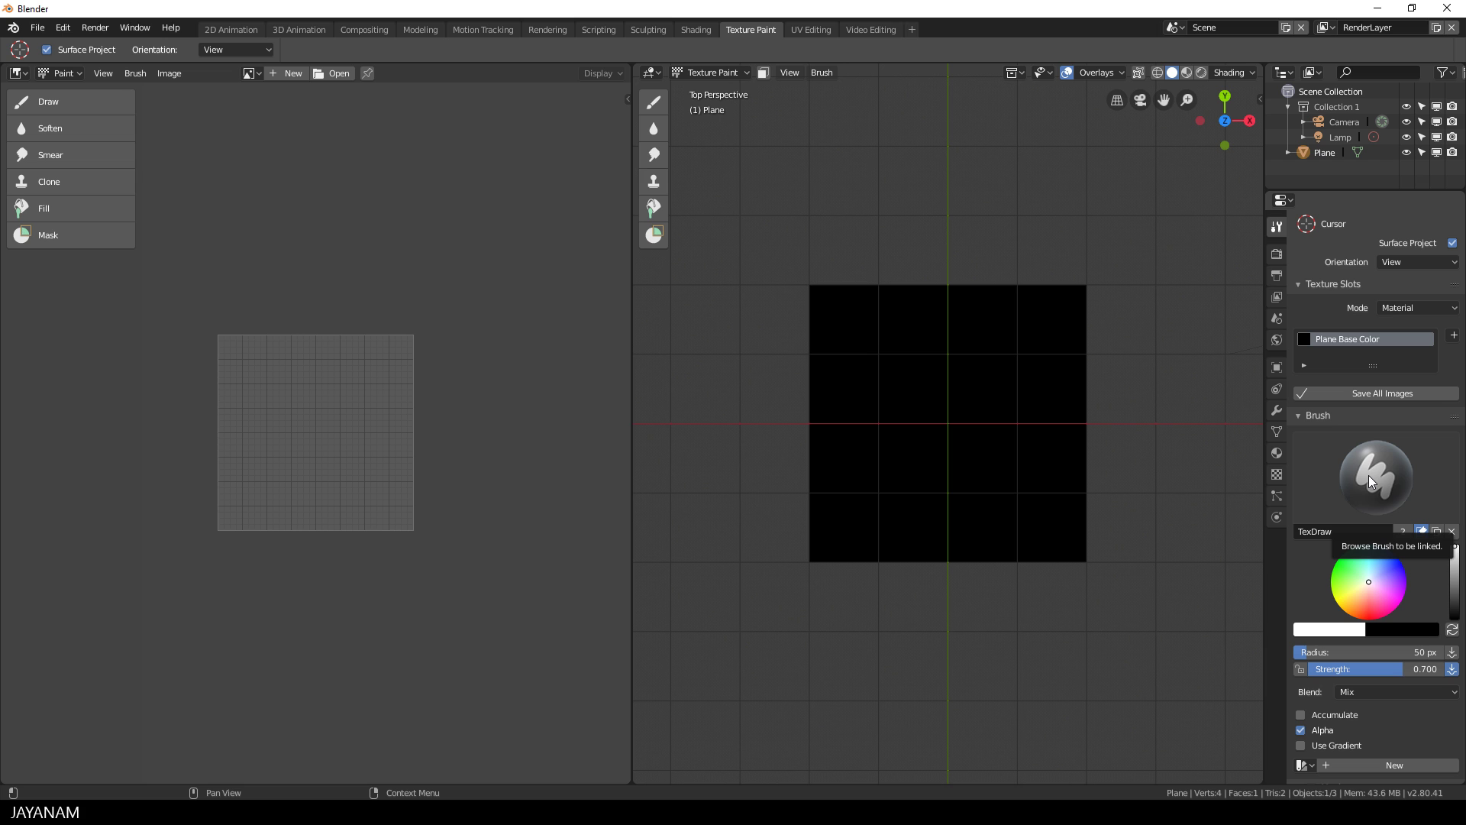
# Show the Plane Base Color image in the image editor, centred in view.
pyautogui.click(1341, 341)
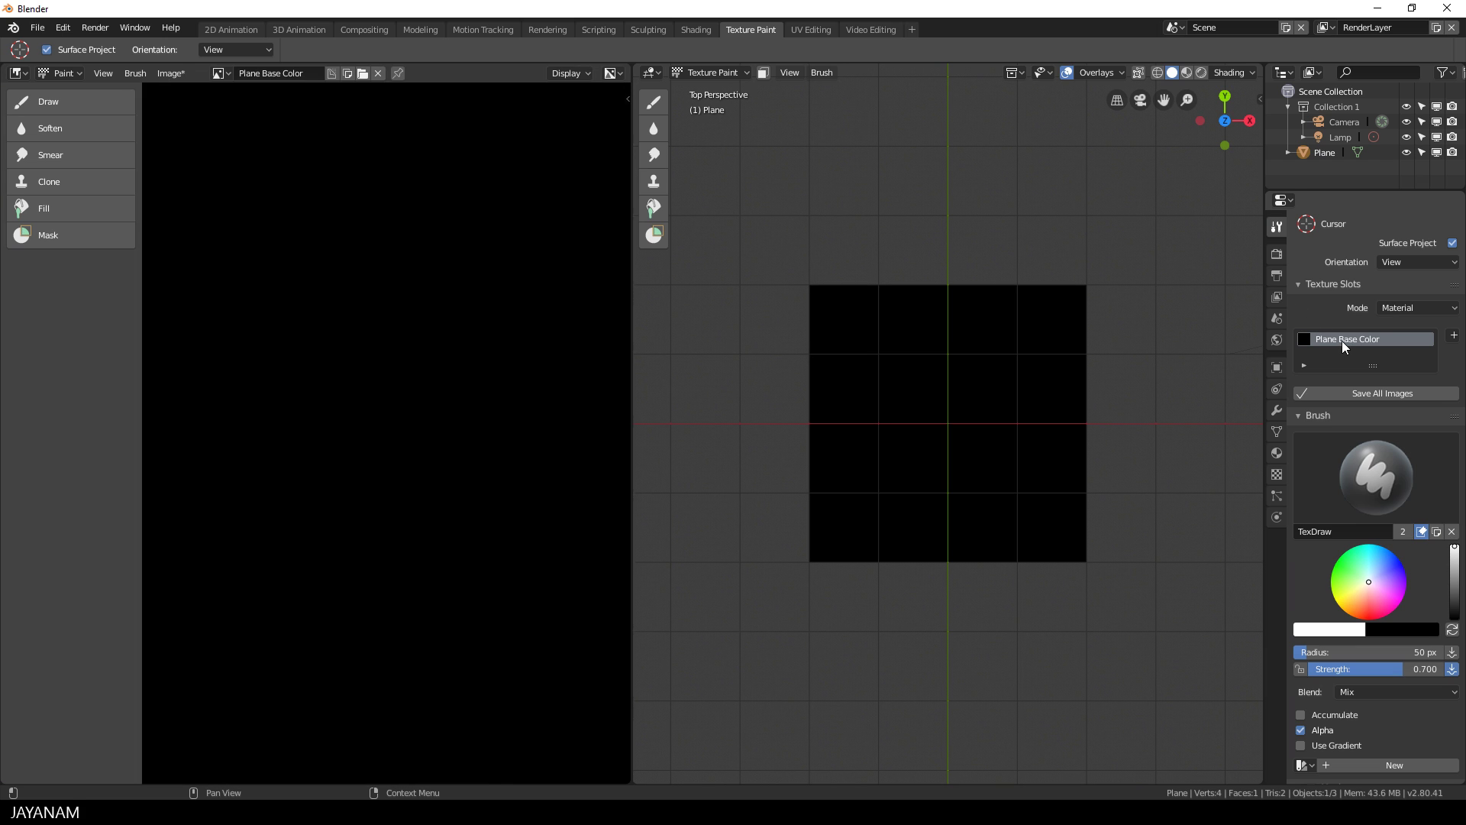
pyautogui.scroll(-3, 538, 406)
pyautogui.moveTo(410, 403); pyautogui.dragTo(478, 390, button='middle')
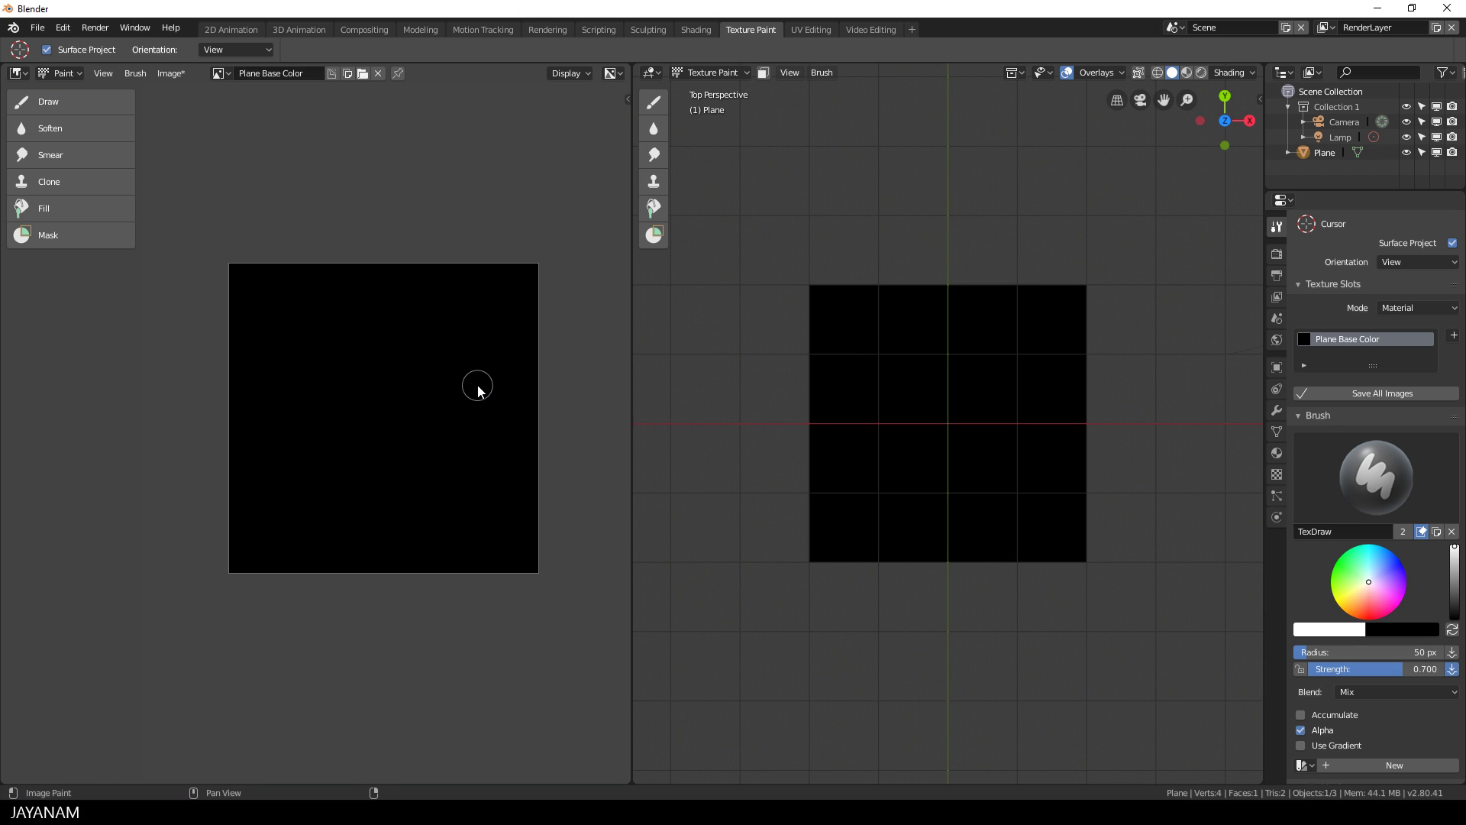
# Use Material Preview shading with overlays hidden, angle the view, and split the image area in two.
pyautogui.click(1188, 73)
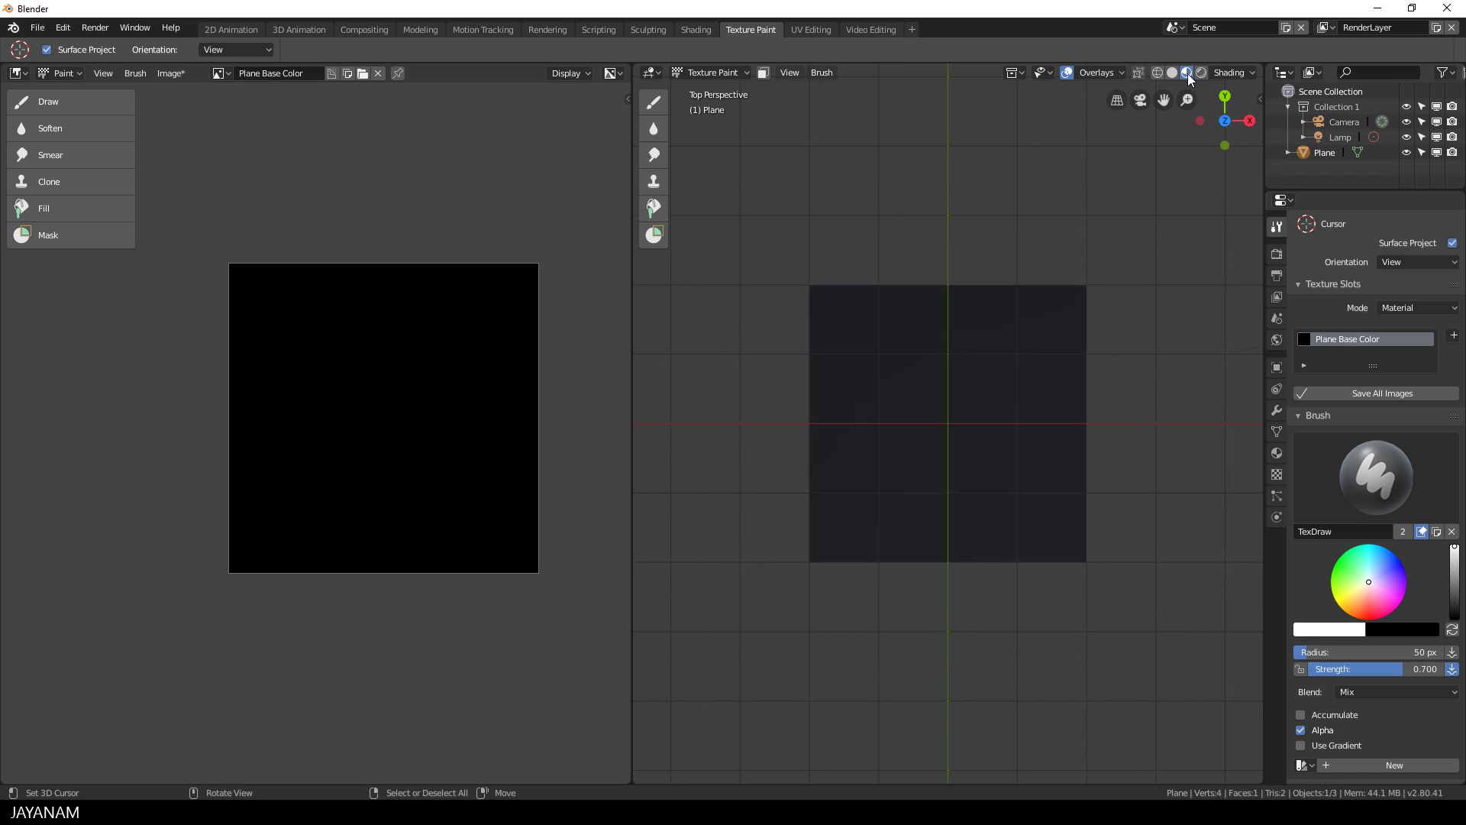
pyautogui.click(1237, 72)
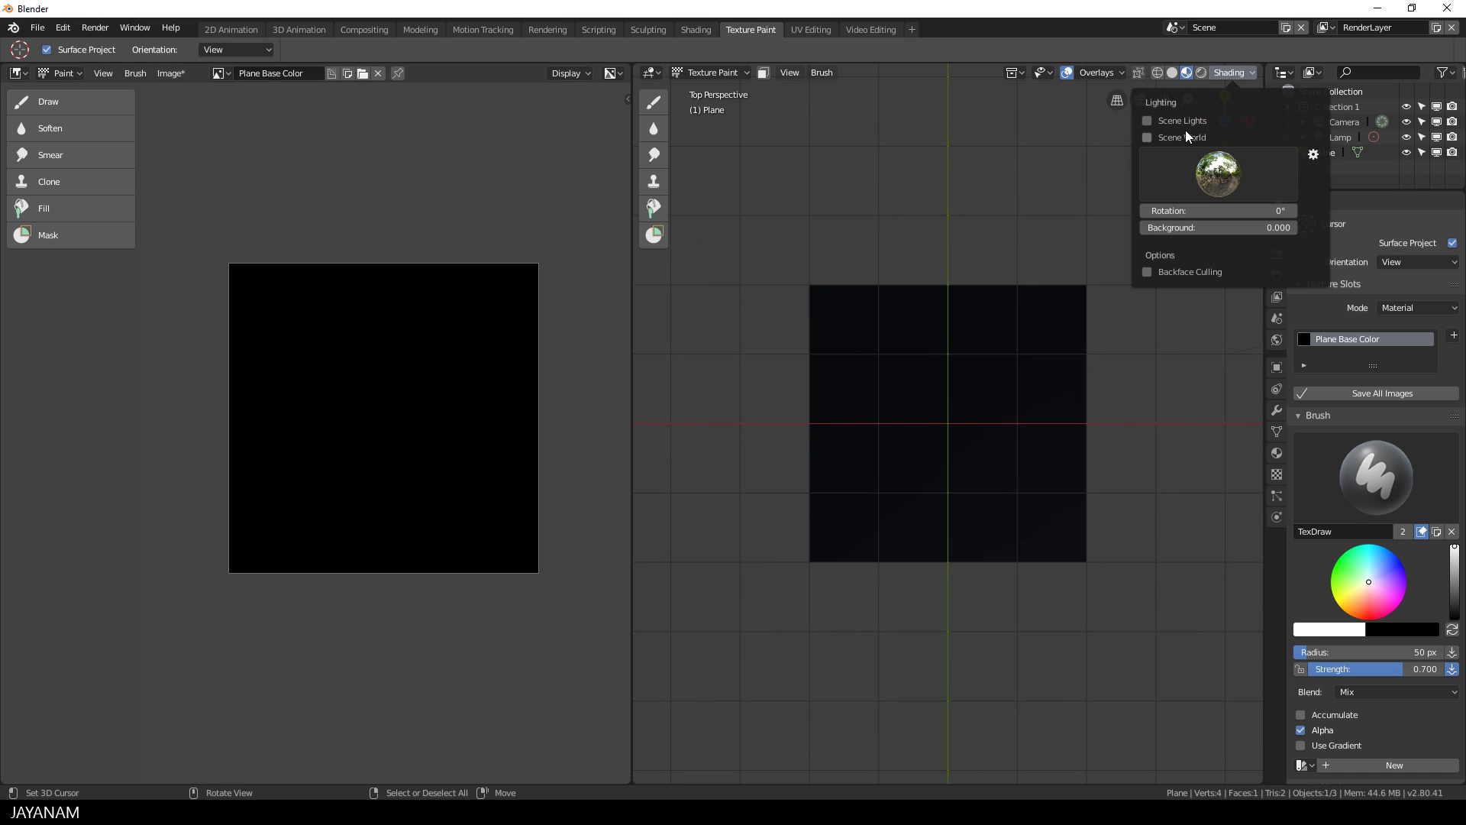
pyautogui.moveTo(1171, 434)
pyautogui.mouseDown(button='middle')
pyautogui.moveTo(1139, 360)
pyautogui.moveTo(1116, 350)
pyautogui.mouseUp(button='middle')
pyautogui.scroll(1, 1116, 351)
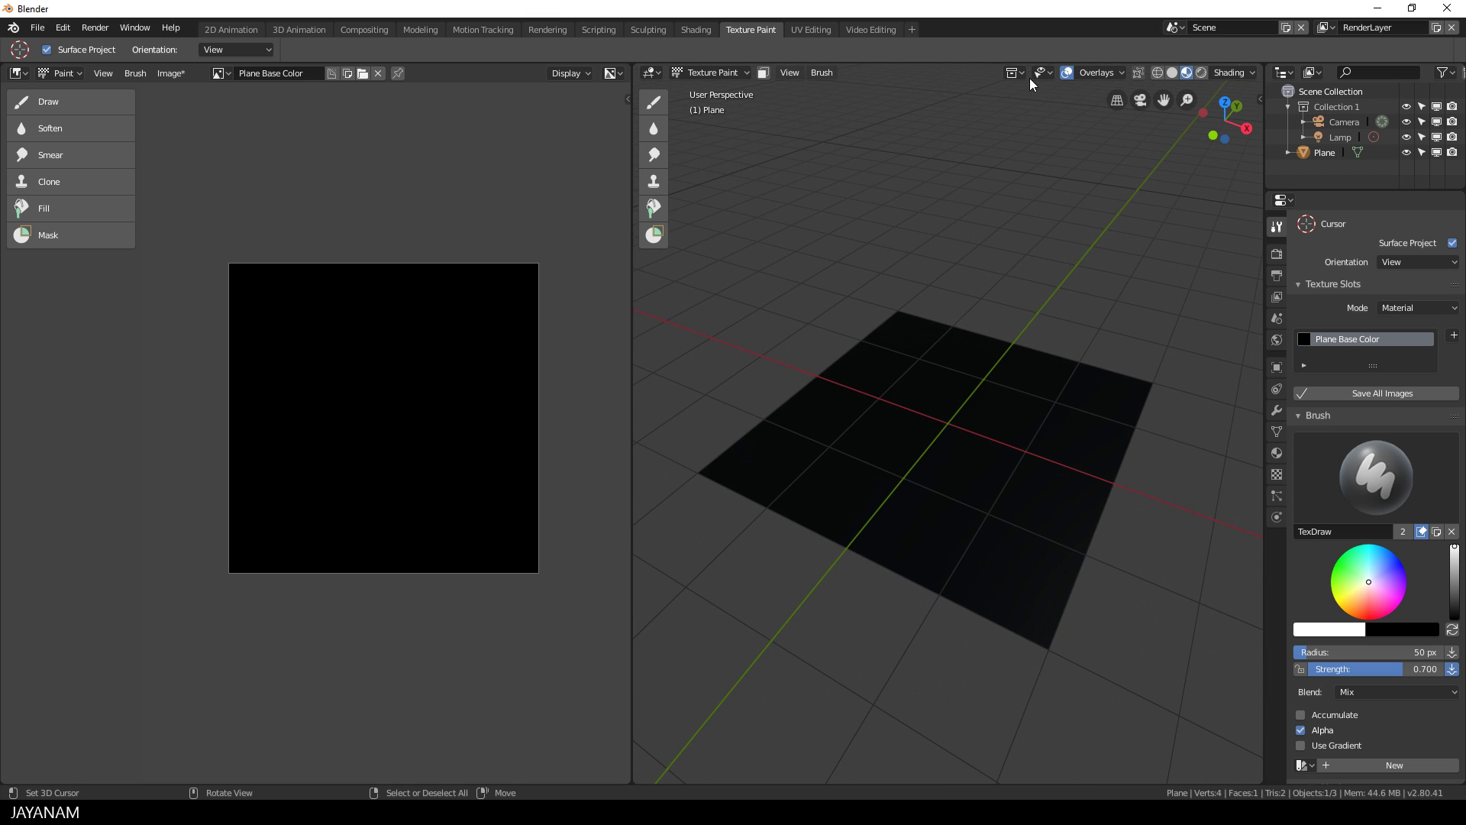
pyautogui.click(1067, 73)
pyautogui.moveTo(1097, 301)
pyautogui.mouseDown(button='middle')
pyautogui.moveTo(1124, 284)
pyautogui.moveTo(1100, 310)
pyautogui.mouseUp(button='middle')
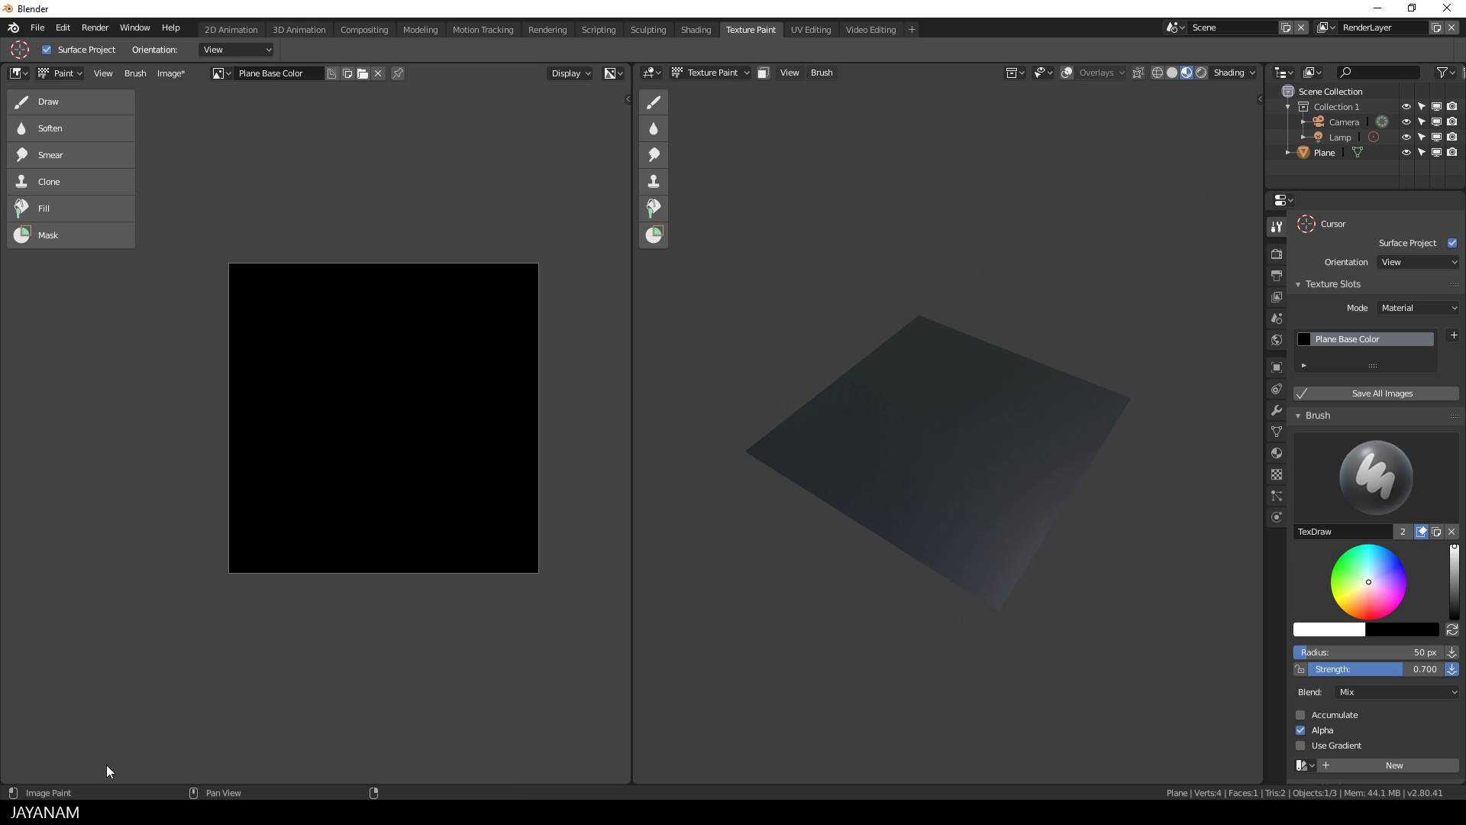
pyautogui.moveTo(2, 783); pyautogui.dragTo(23, 380)
# Make the lower area a Shader Editor framing the Material.001 nodes, sidebar hidden, viewport looking down.
pyautogui.click(23, 379)
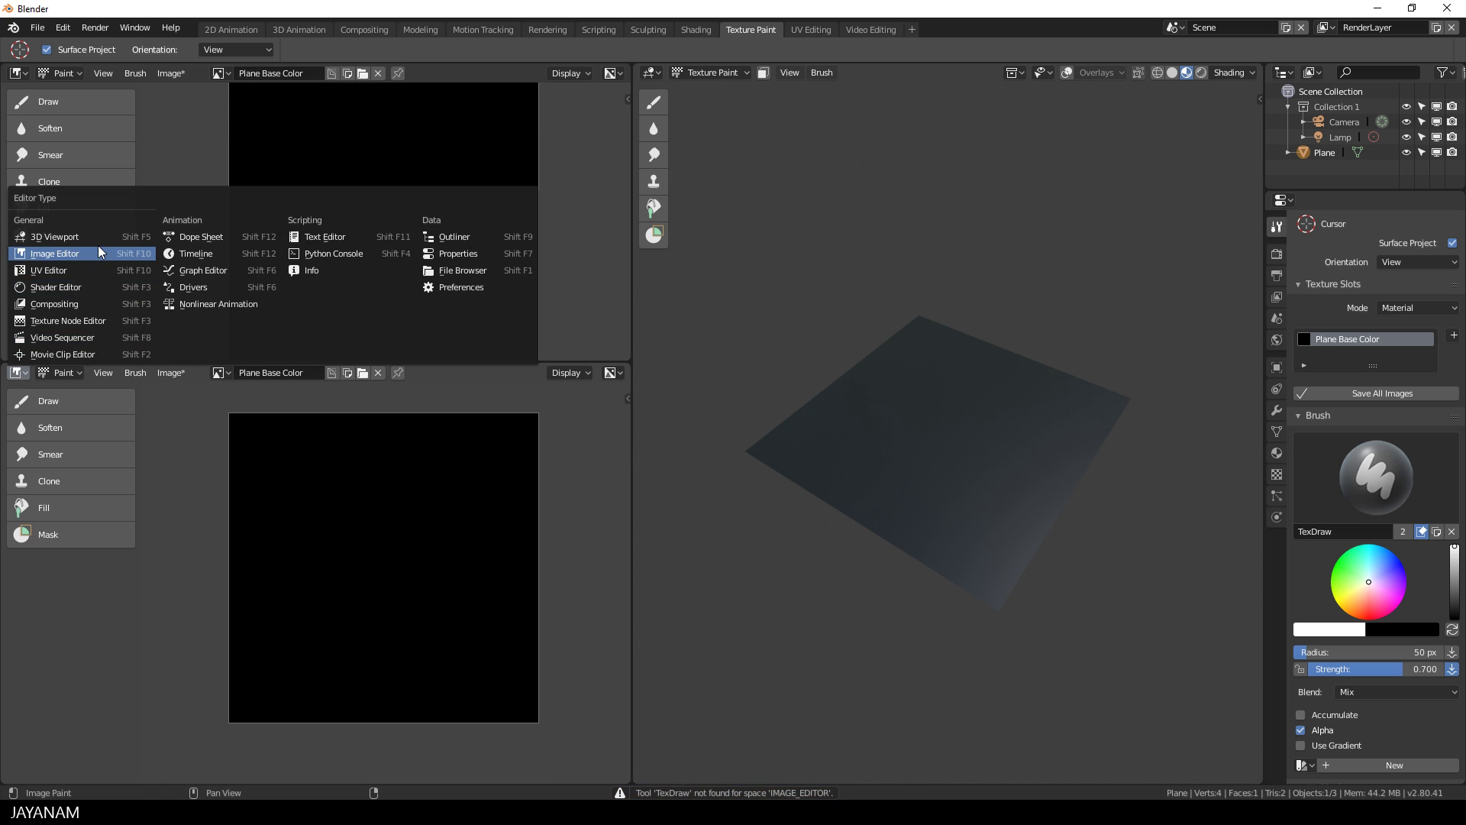
pyautogui.click(81, 287)
pyautogui.moveTo(271, 526); pyautogui.dragTo(344, 474, button='middle')
pyautogui.scroll(1, 344, 474)
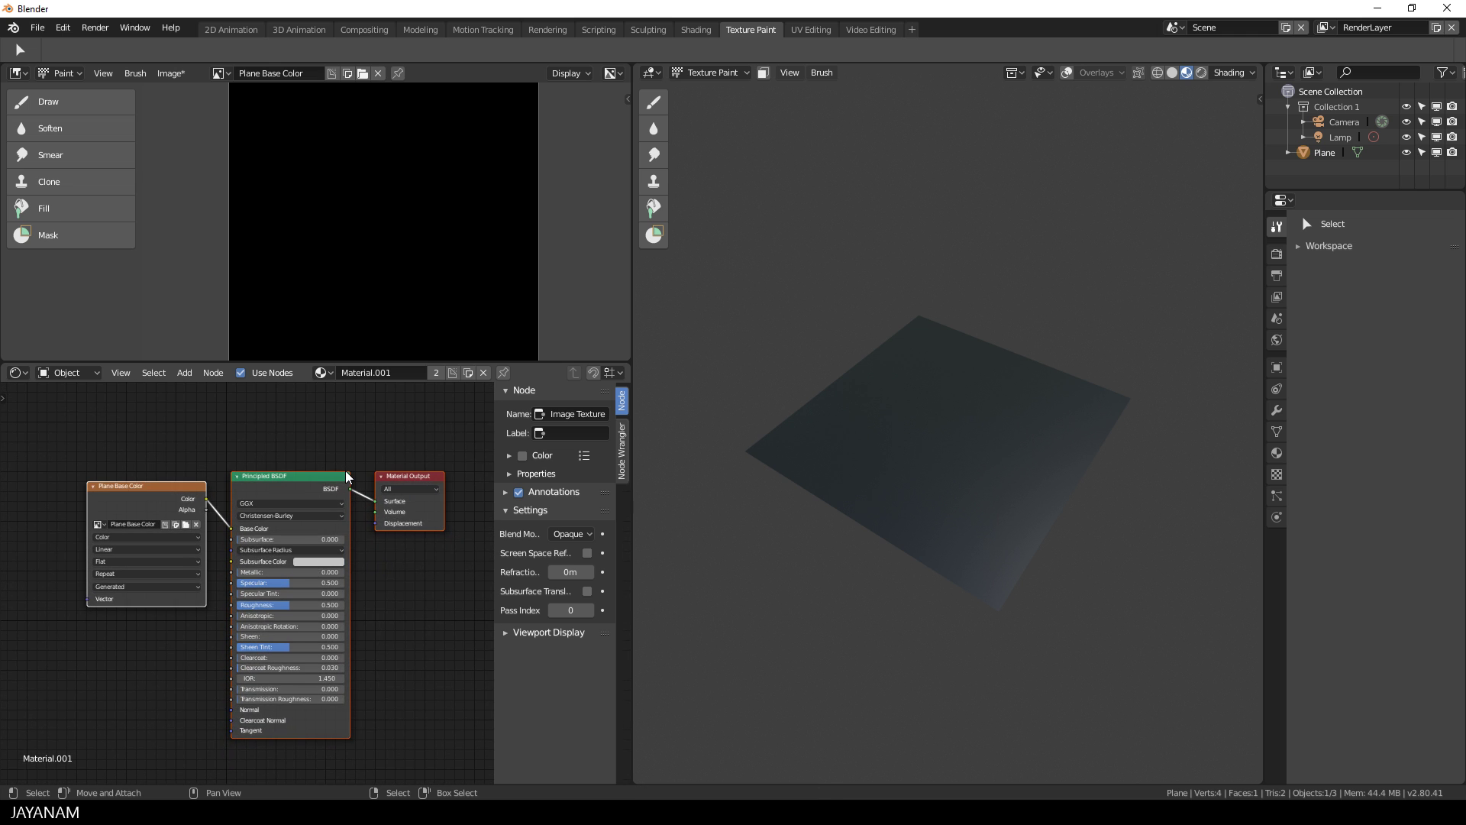
pyautogui.press('n')
pyautogui.scroll(1, 382, 506)
pyautogui.scroll(1, 493, 540)
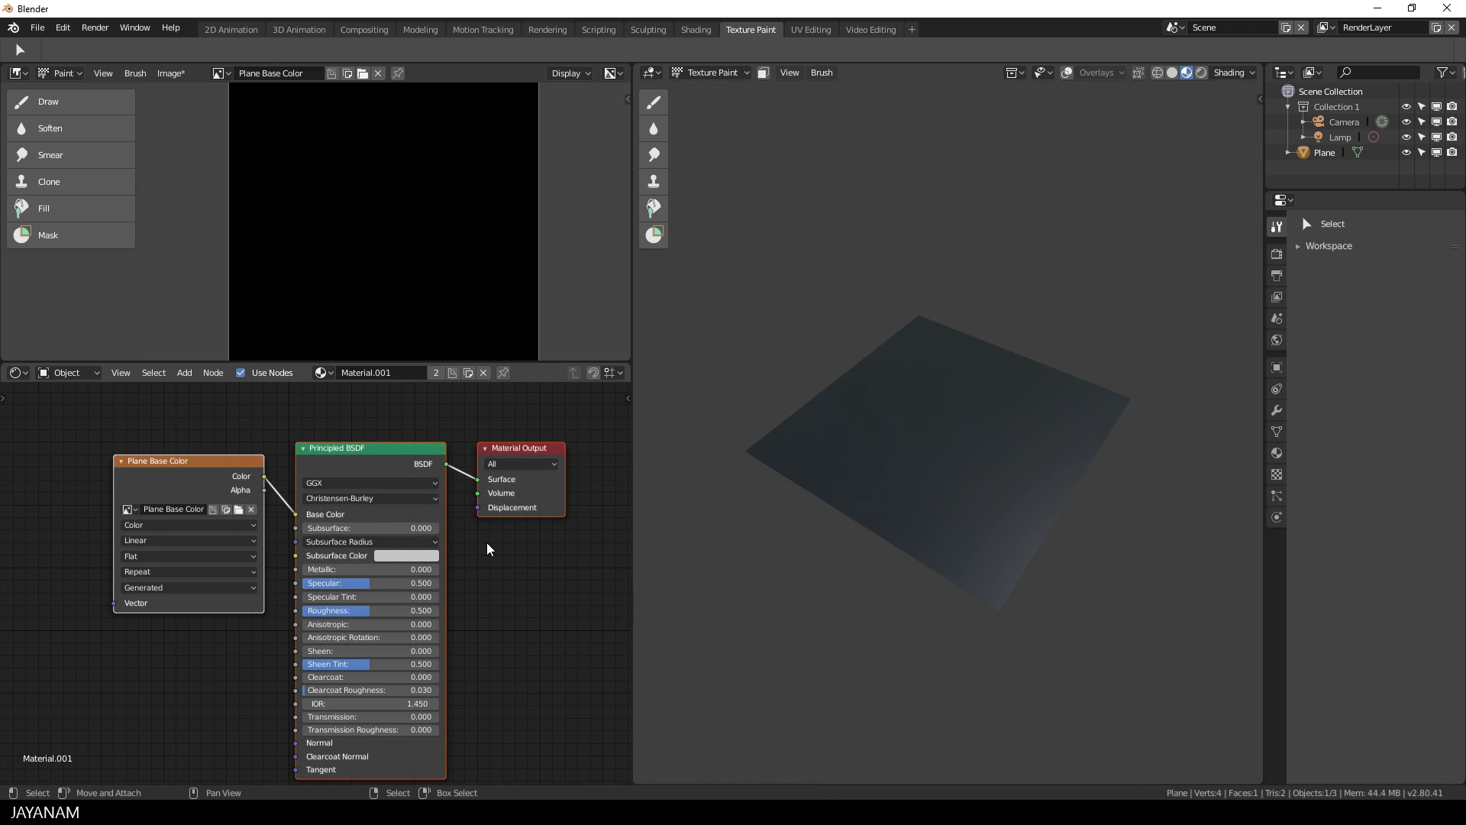
pyautogui.moveTo(489, 543); pyautogui.dragTo(463, 527, button='middle')
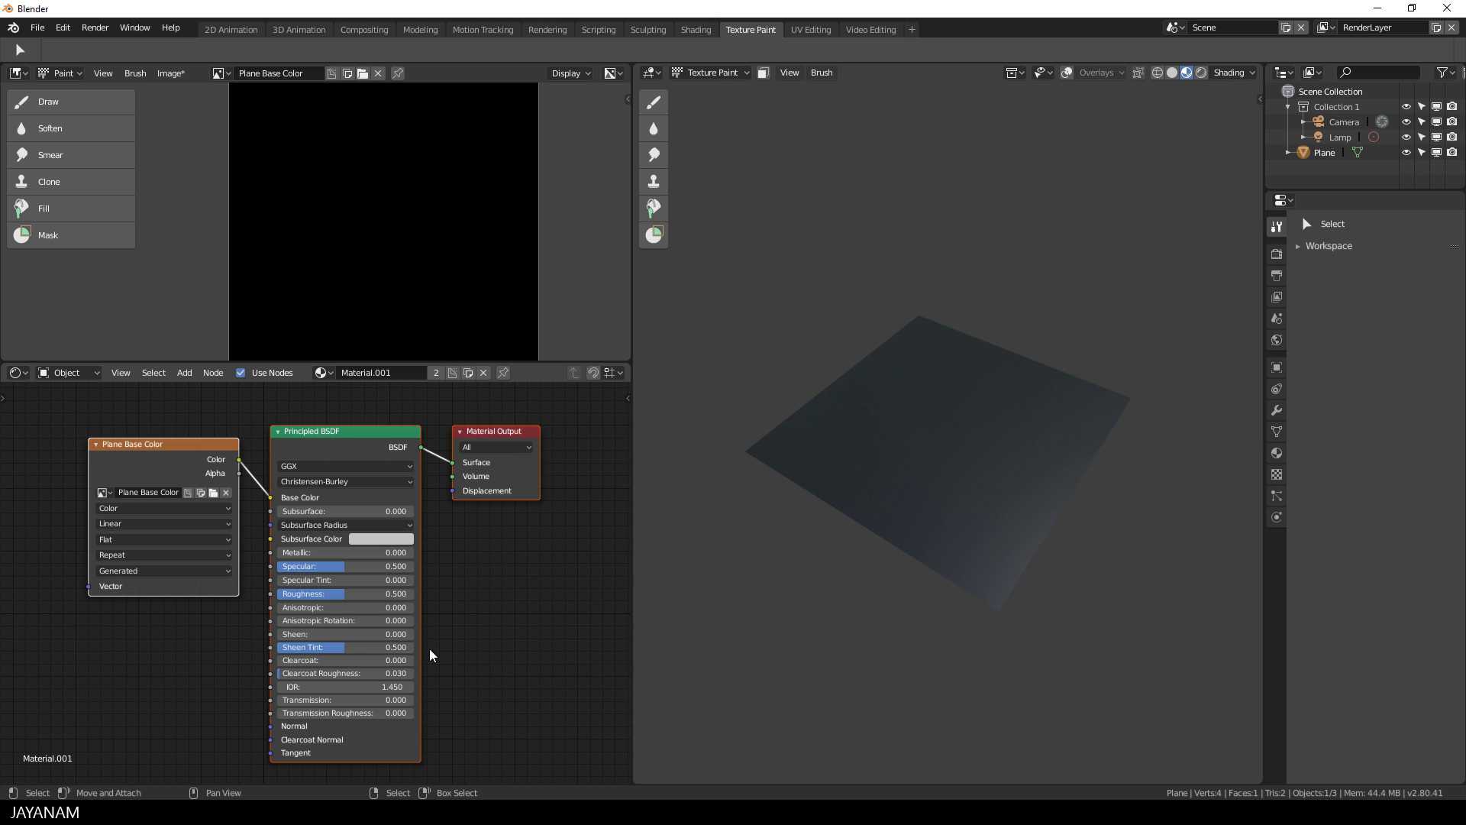
pyautogui.moveTo(982, 484); pyautogui.dragTo(1040, 562, button='middle')
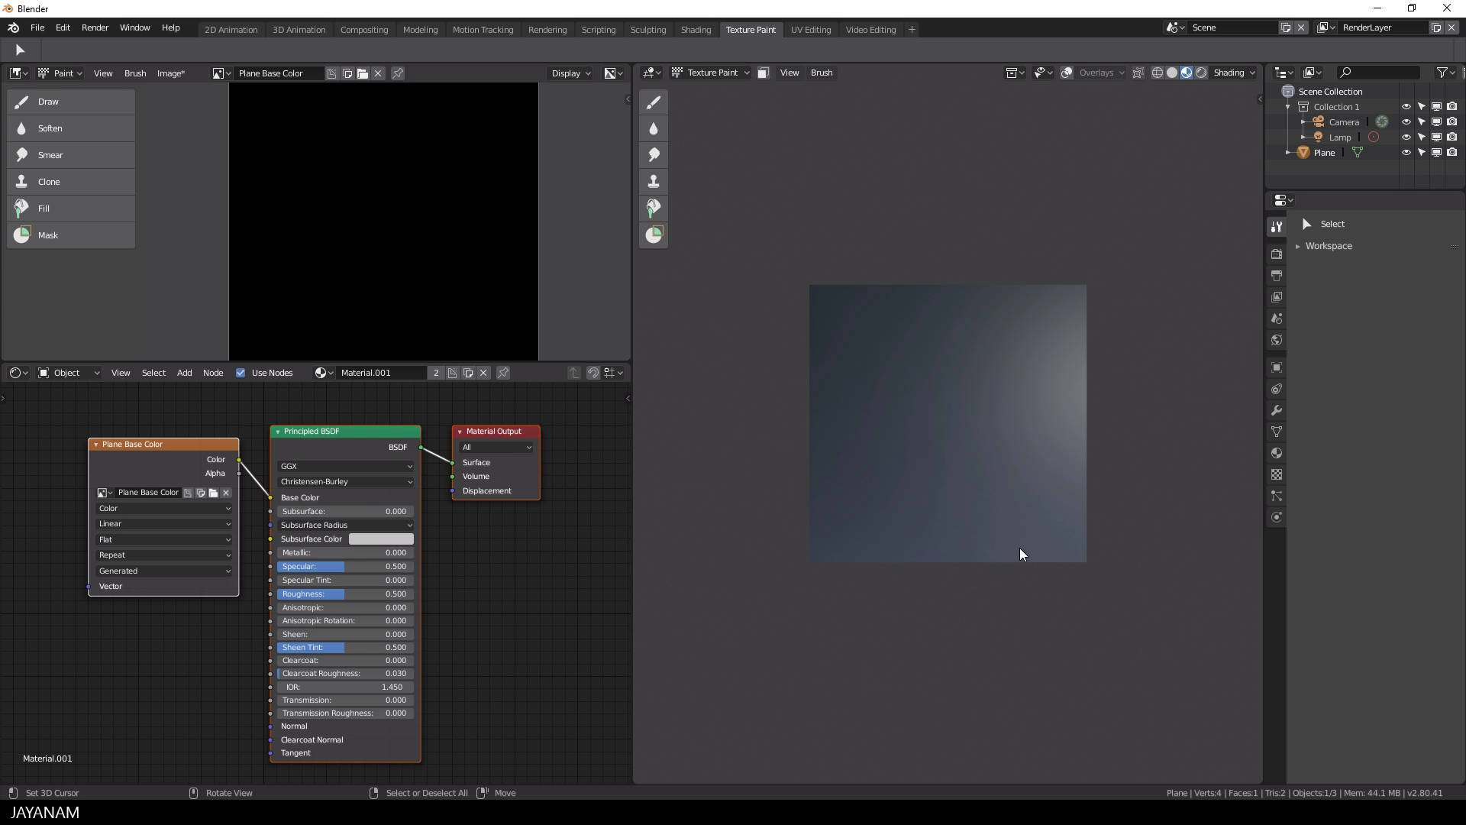
# Toggle the viewport to Object Mode and back to Texture Paint mode.
pyautogui.click(726, 73)
pyautogui.click(724, 92)
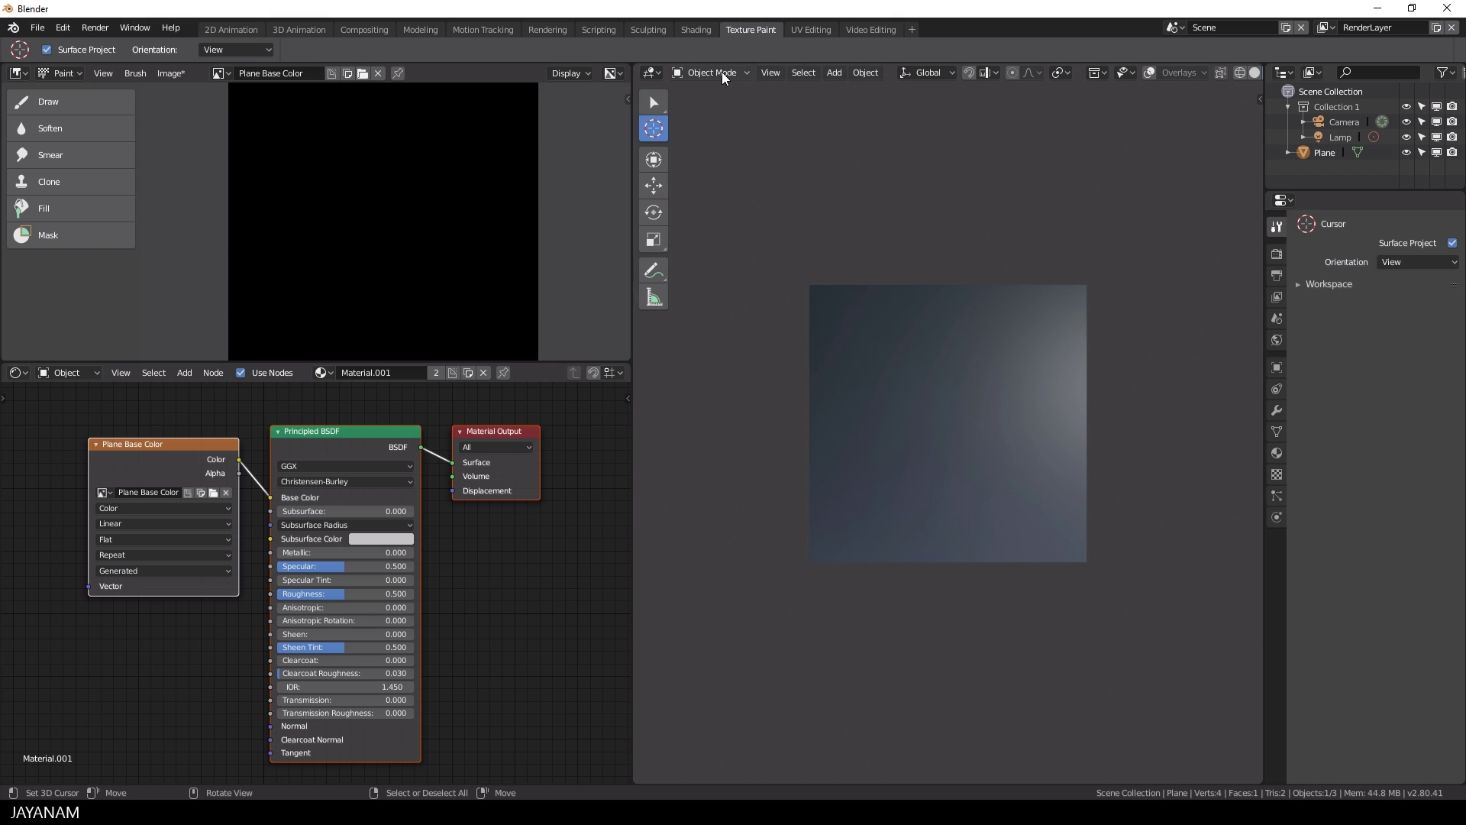
pyautogui.click(722, 71)
pyautogui.click(726, 177)
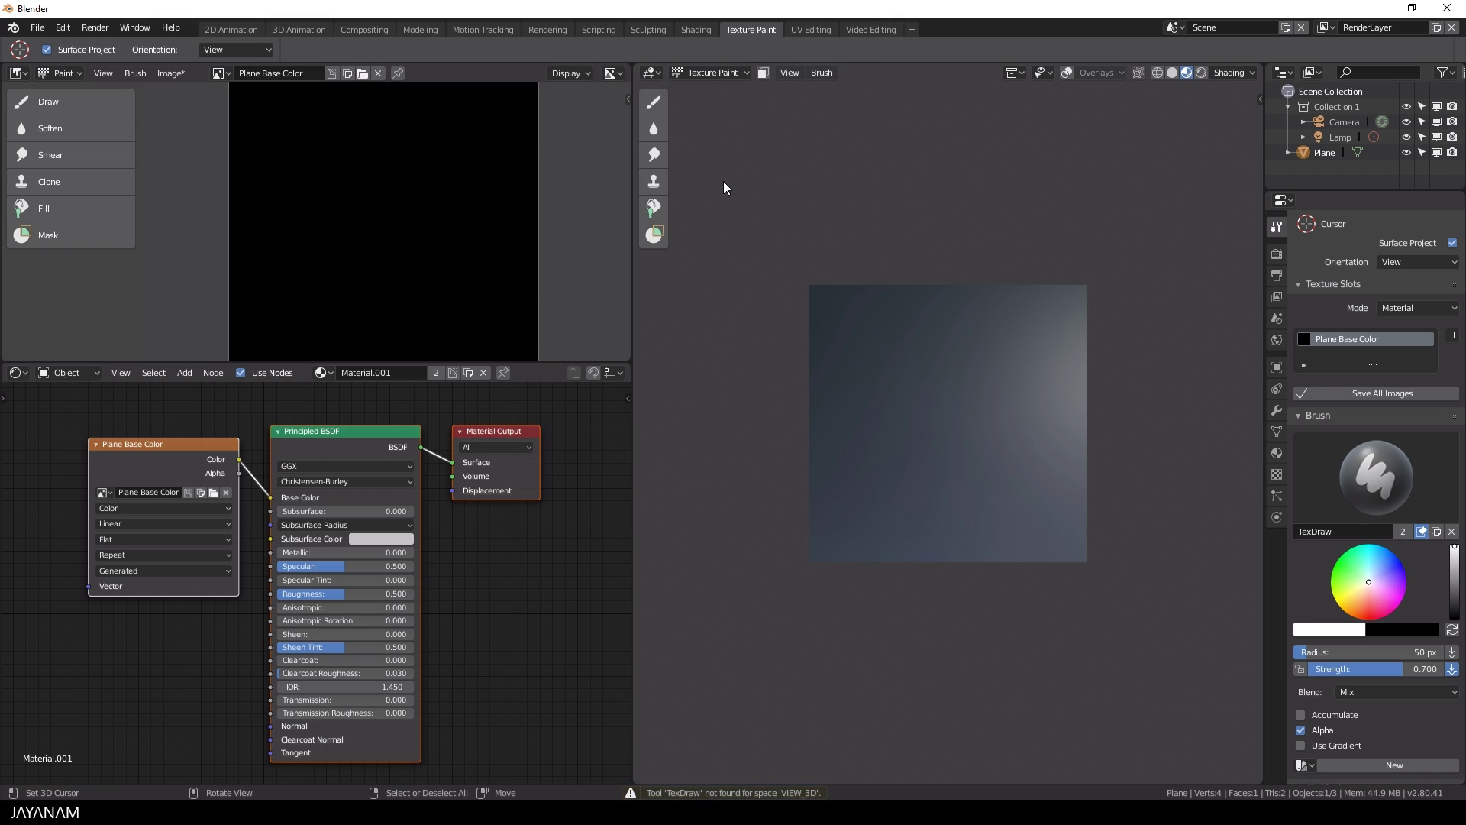
# Add a Material.001 Roughness paint slot and move its node below Plane Base Color.
pyautogui.click(1455, 336)
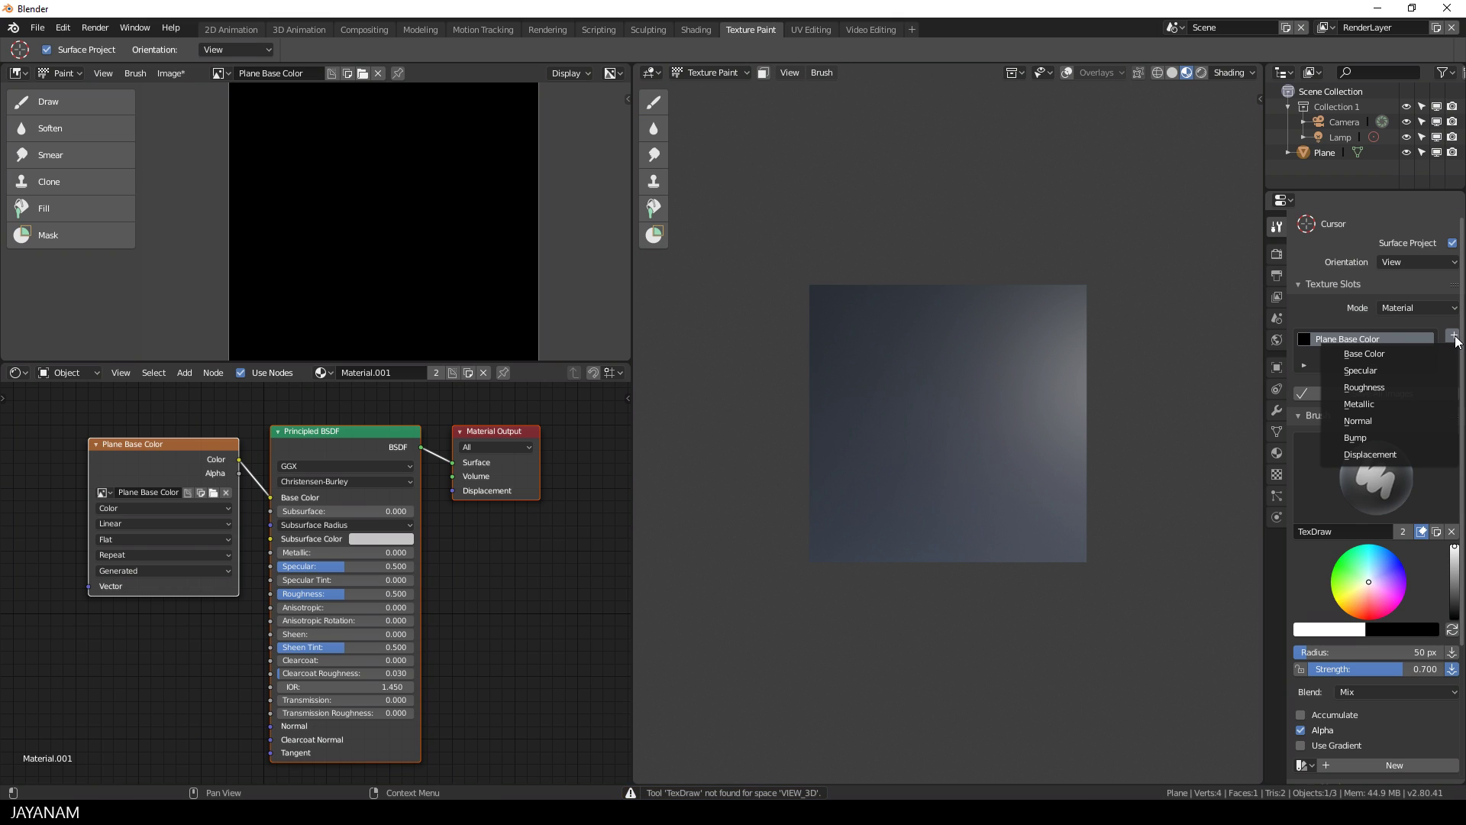
pyautogui.click(1398, 388)
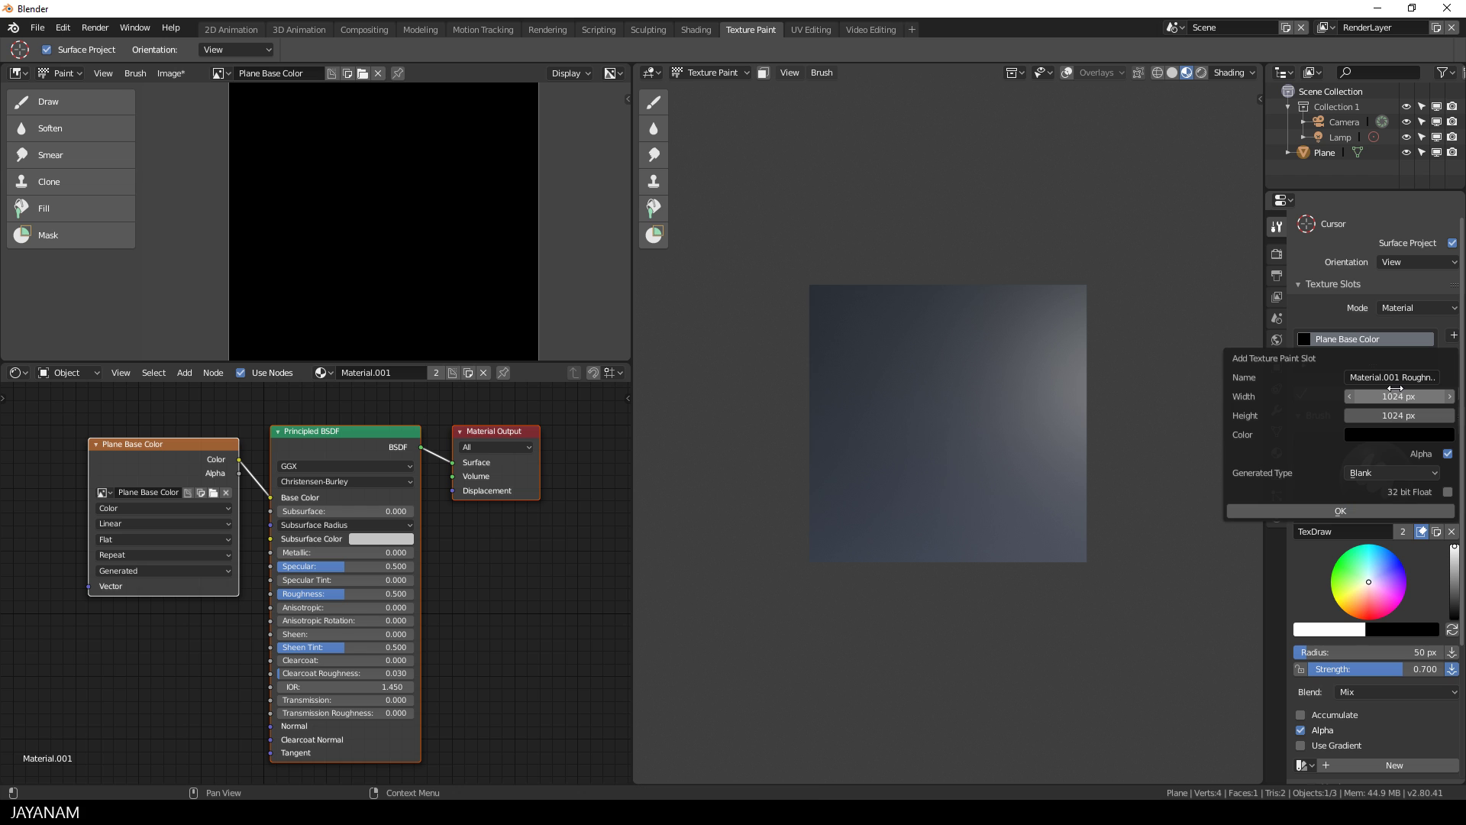
pyautogui.click(1363, 507)
pyautogui.moveTo(1143, 543); pyautogui.dragTo(1060, 465, button='middle')
pyautogui.moveTo(187, 549); pyautogui.dragTo(175, 644)
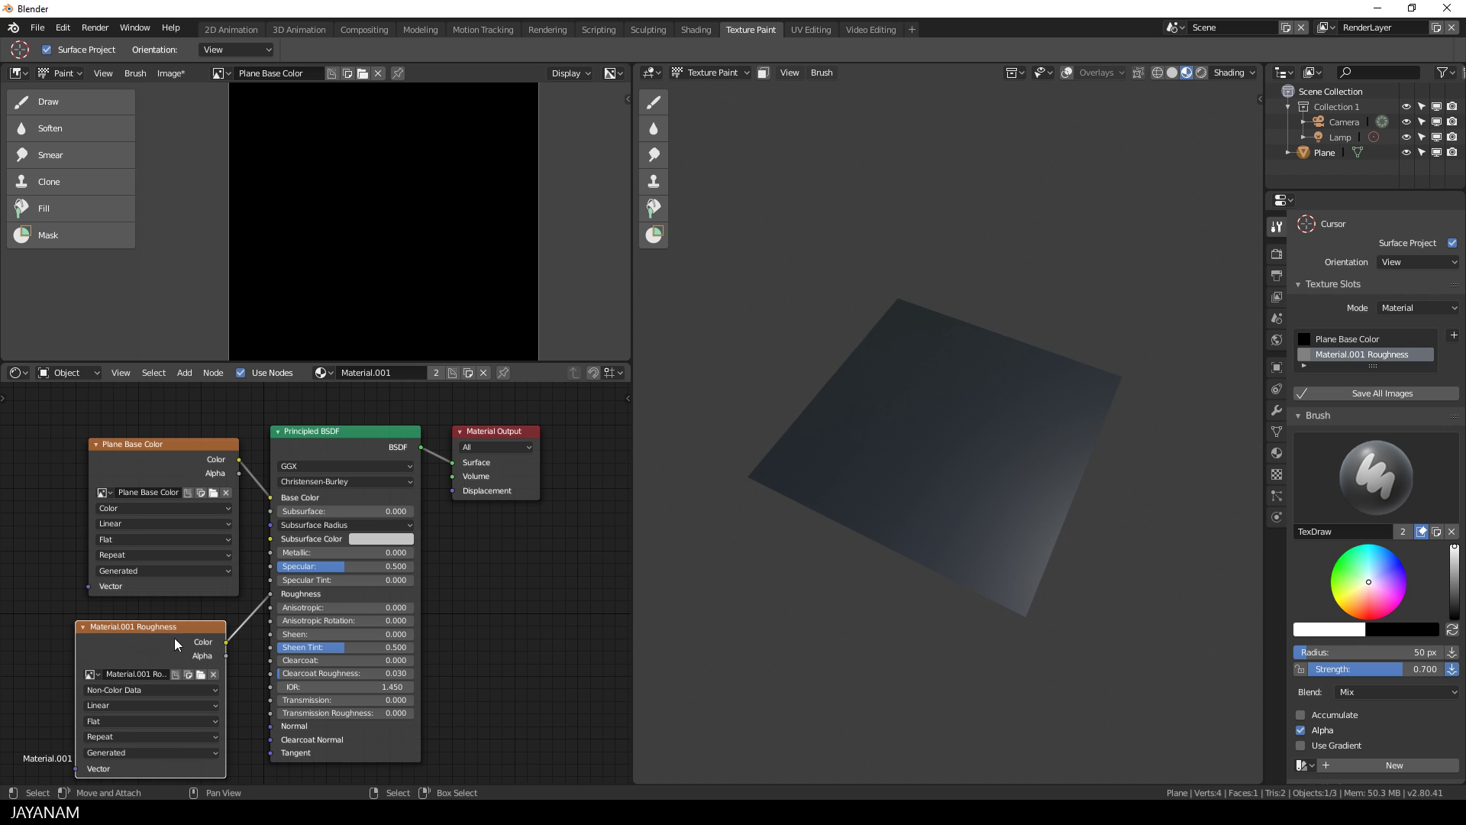
# With the Draw brush set to black, paint a glossy patch onto the plane's roughness.
pyautogui.click(654, 102)
pyautogui.moveTo(1450, 519); pyautogui.dragTo(1454, 579)
pyautogui.moveTo(992, 497); pyautogui.dragTo(874, 481)
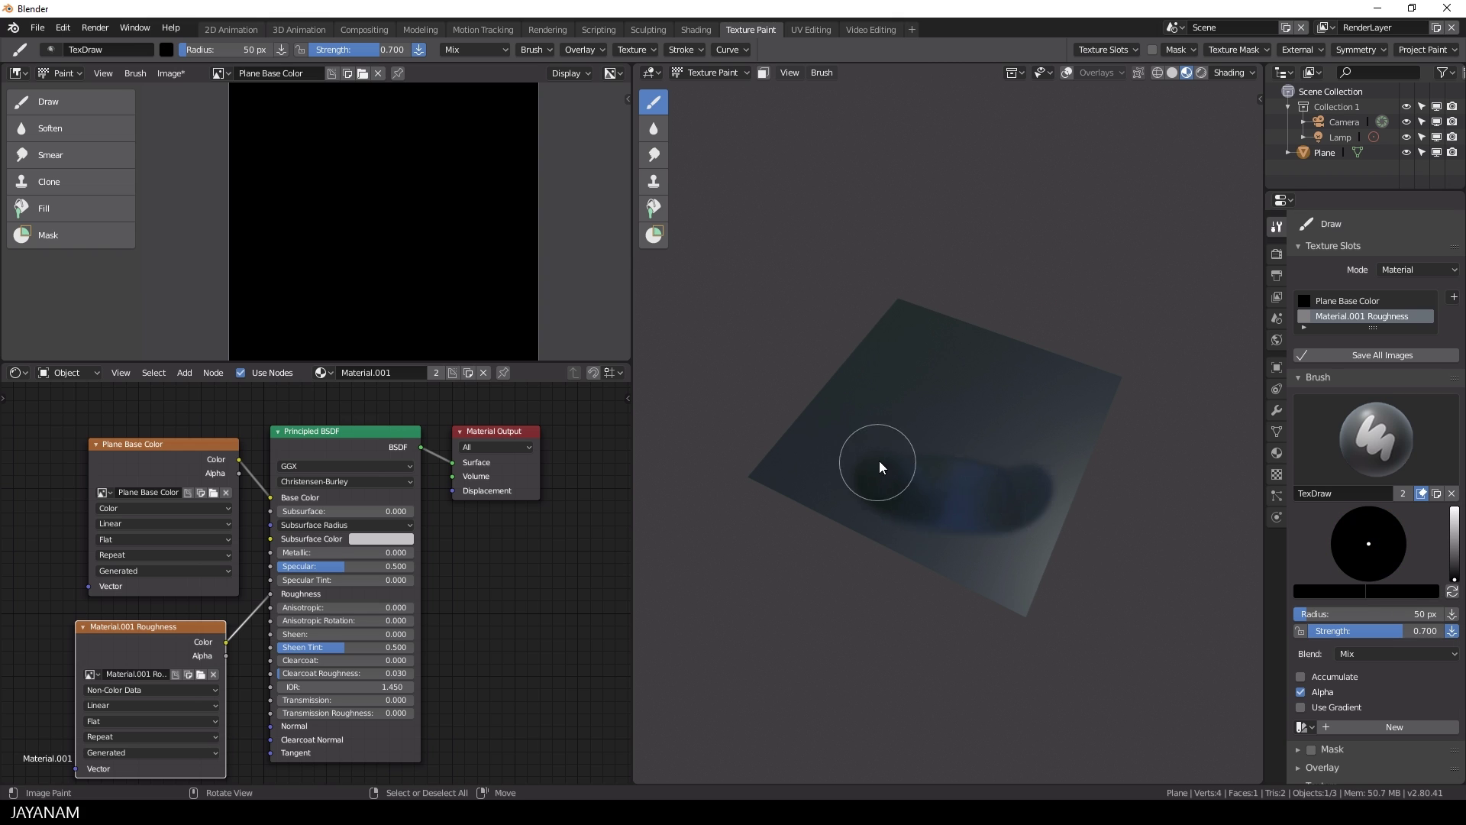
pyautogui.moveTo(887, 459)
pyautogui.mouseDown(button='middle')
pyautogui.moveTo(1153, 429)
pyautogui.moveTo(1048, 424)
pyautogui.moveTo(938, 466)
pyautogui.mouseUp(button='middle')
pyautogui.moveTo(936, 461)
pyautogui.mouseDown()
pyautogui.moveTo(1051, 494)
pyautogui.moveTo(973, 485)
pyautogui.moveTo(1008, 466)
pyautogui.moveTo(838, 501)
pyautogui.moveTo(953, 538)
pyautogui.moveTo(932, 536)
pyautogui.moveTo(1106, 509)
pyautogui.mouseUp()
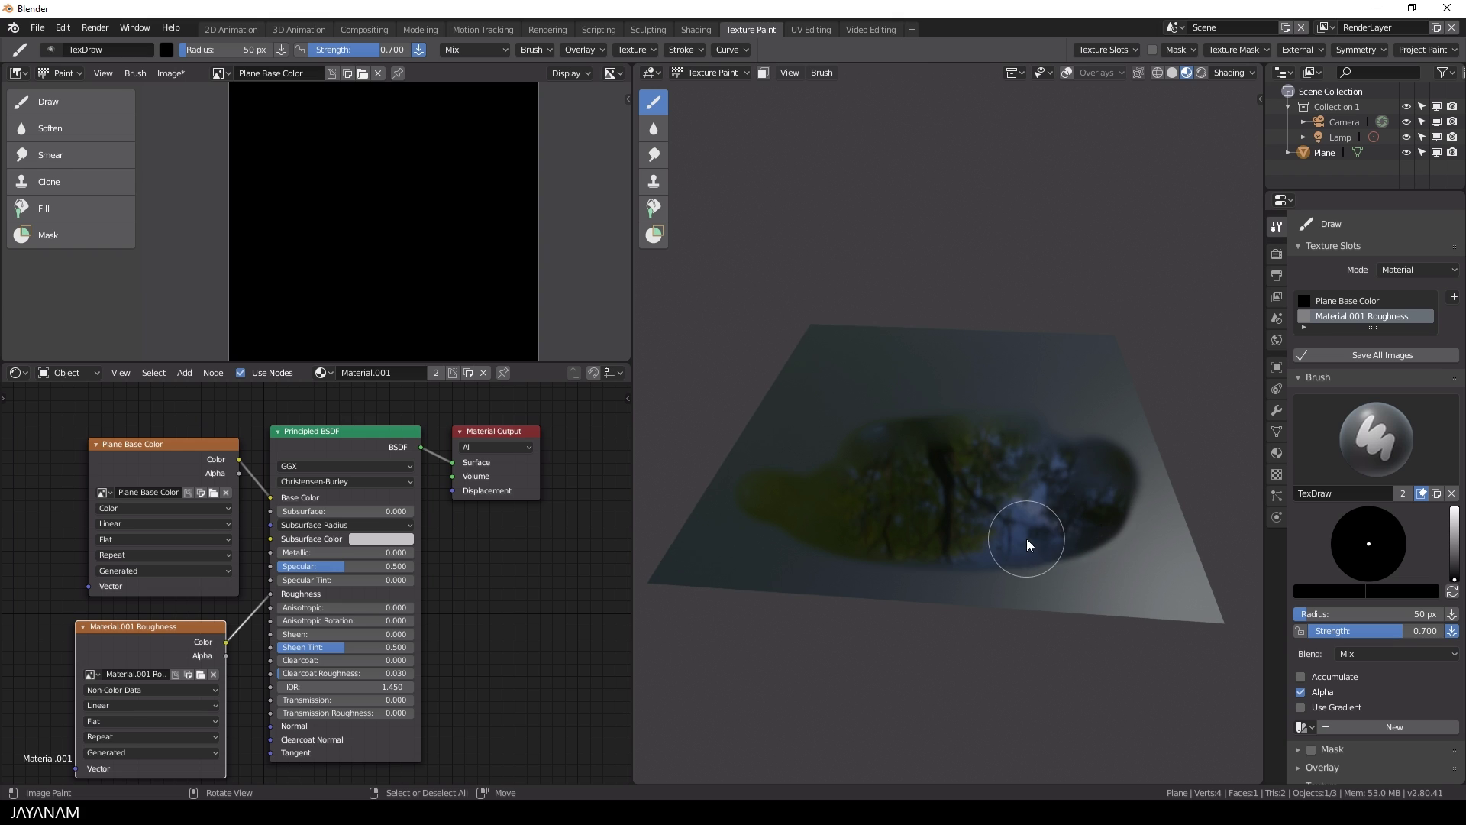
# Paint white around the patch edges to make them matte, viewing the Material.001 Roughness image.
pyautogui.moveTo(1454, 578); pyautogui.dragTo(1454, 525)
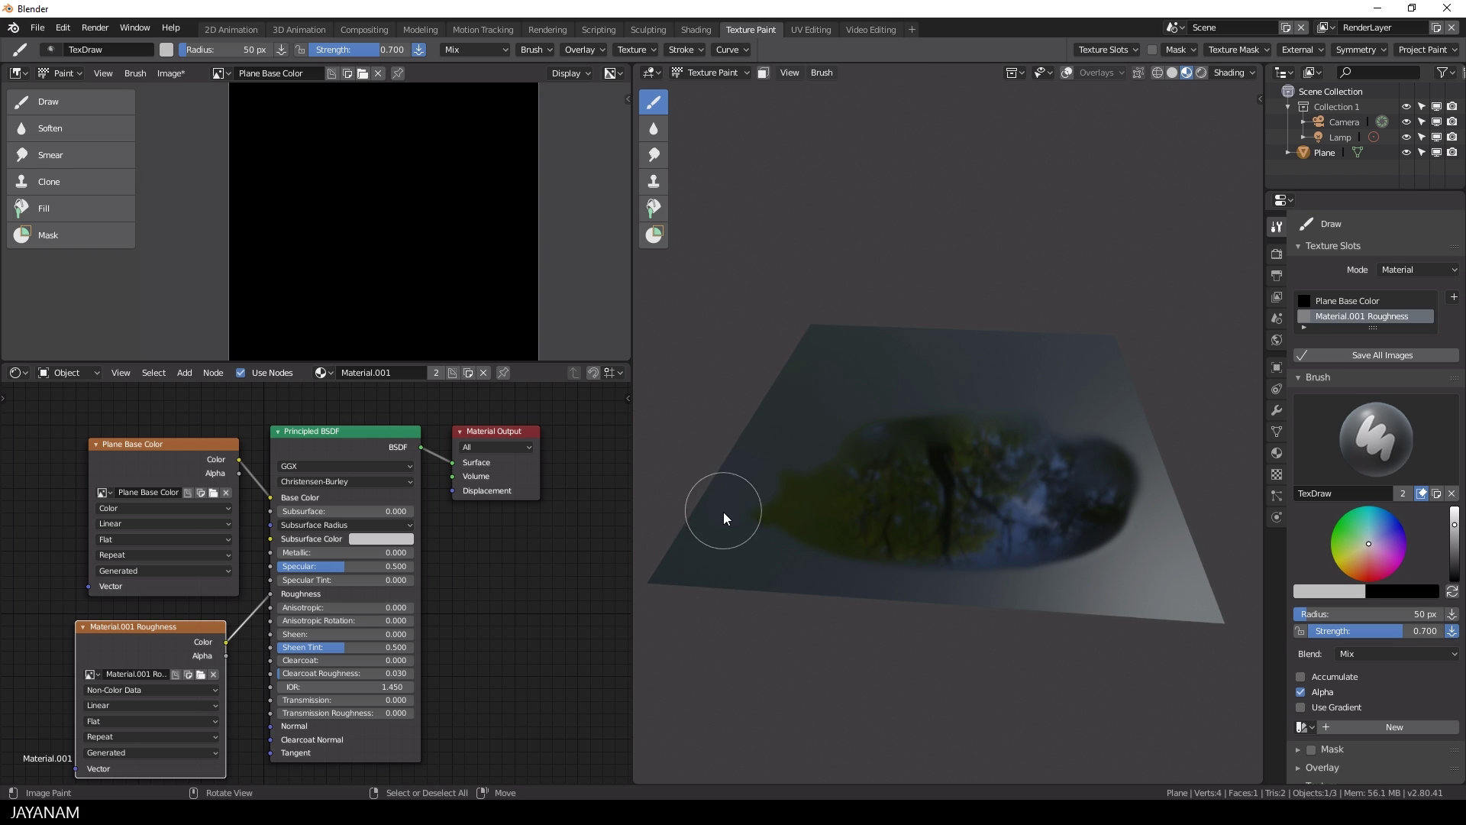
pyautogui.moveTo(751, 522)
pyautogui.mouseDown()
pyautogui.moveTo(706, 566)
pyautogui.moveTo(739, 578)
pyautogui.moveTo(804, 559)
pyautogui.moveTo(845, 577)
pyautogui.moveTo(1109, 587)
pyautogui.moveTo(1158, 568)
pyautogui.moveTo(1067, 575)
pyautogui.moveTo(1205, 603)
pyautogui.moveTo(1133, 595)
pyautogui.moveTo(1095, 567)
pyautogui.moveTo(1110, 556)
pyautogui.moveTo(1083, 643)
pyautogui.mouseUp()
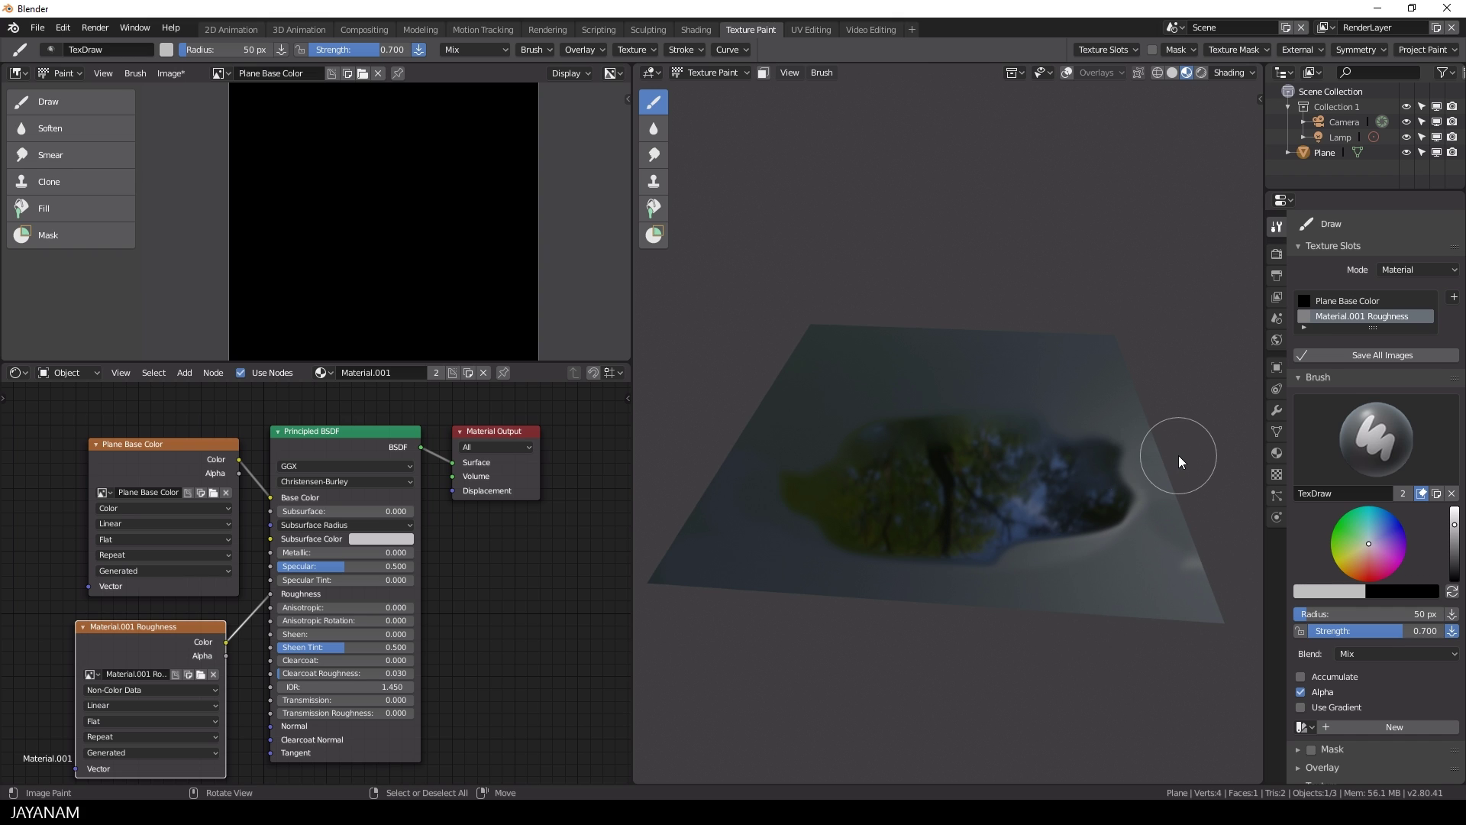
pyautogui.click(1344, 318)
pyautogui.click(832, 438)
pyautogui.moveTo(833, 438)
pyautogui.mouseDown()
pyautogui.moveTo(690, 498)
pyautogui.moveTo(753, 475)
pyautogui.moveTo(847, 557)
pyautogui.moveTo(949, 574)
pyautogui.mouseUp()
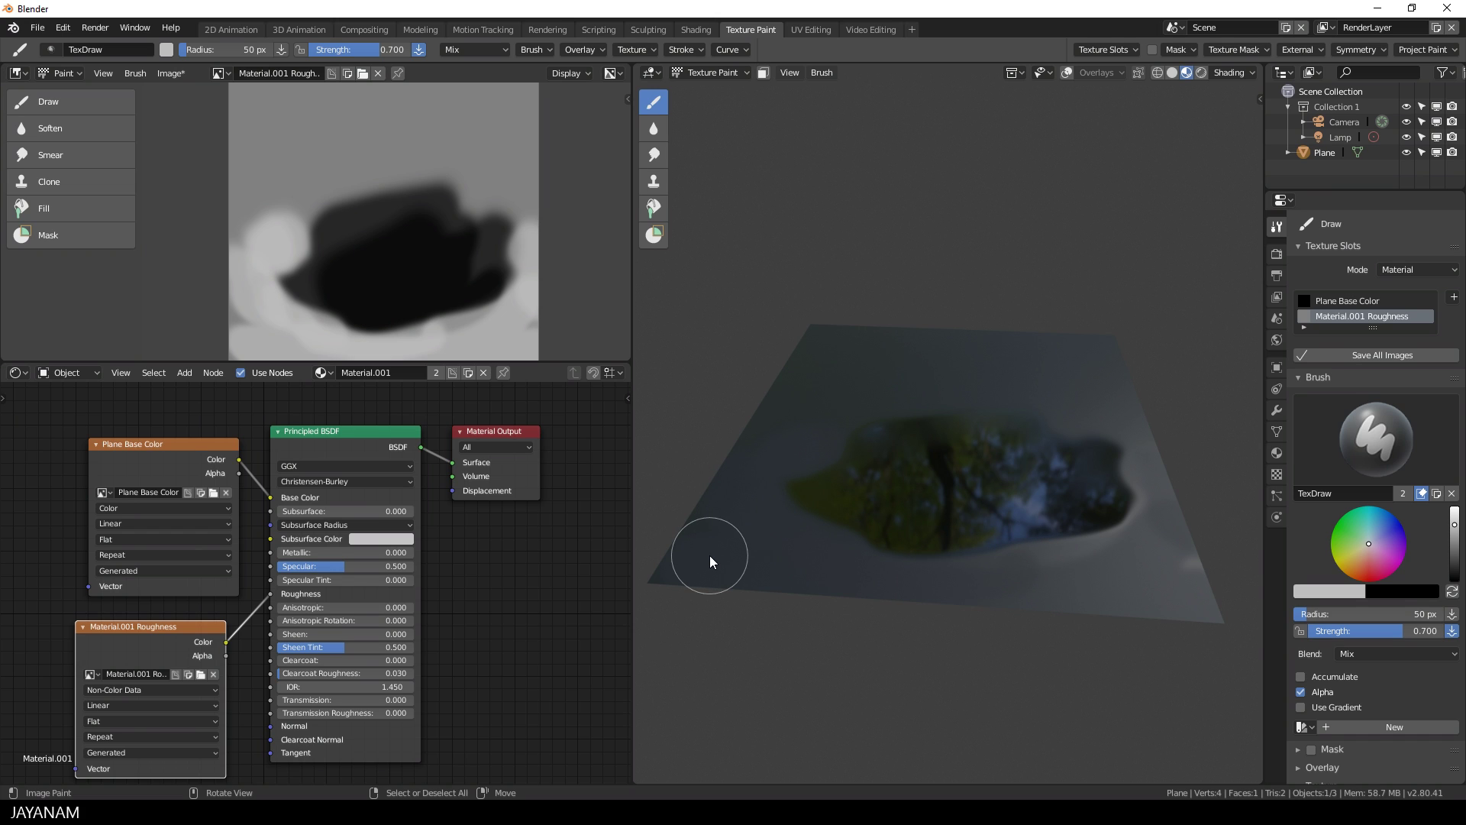
# Add a white Base Color paint slot named 'Transparent' to Material.001.
pyautogui.scroll(-1, 485, 593)
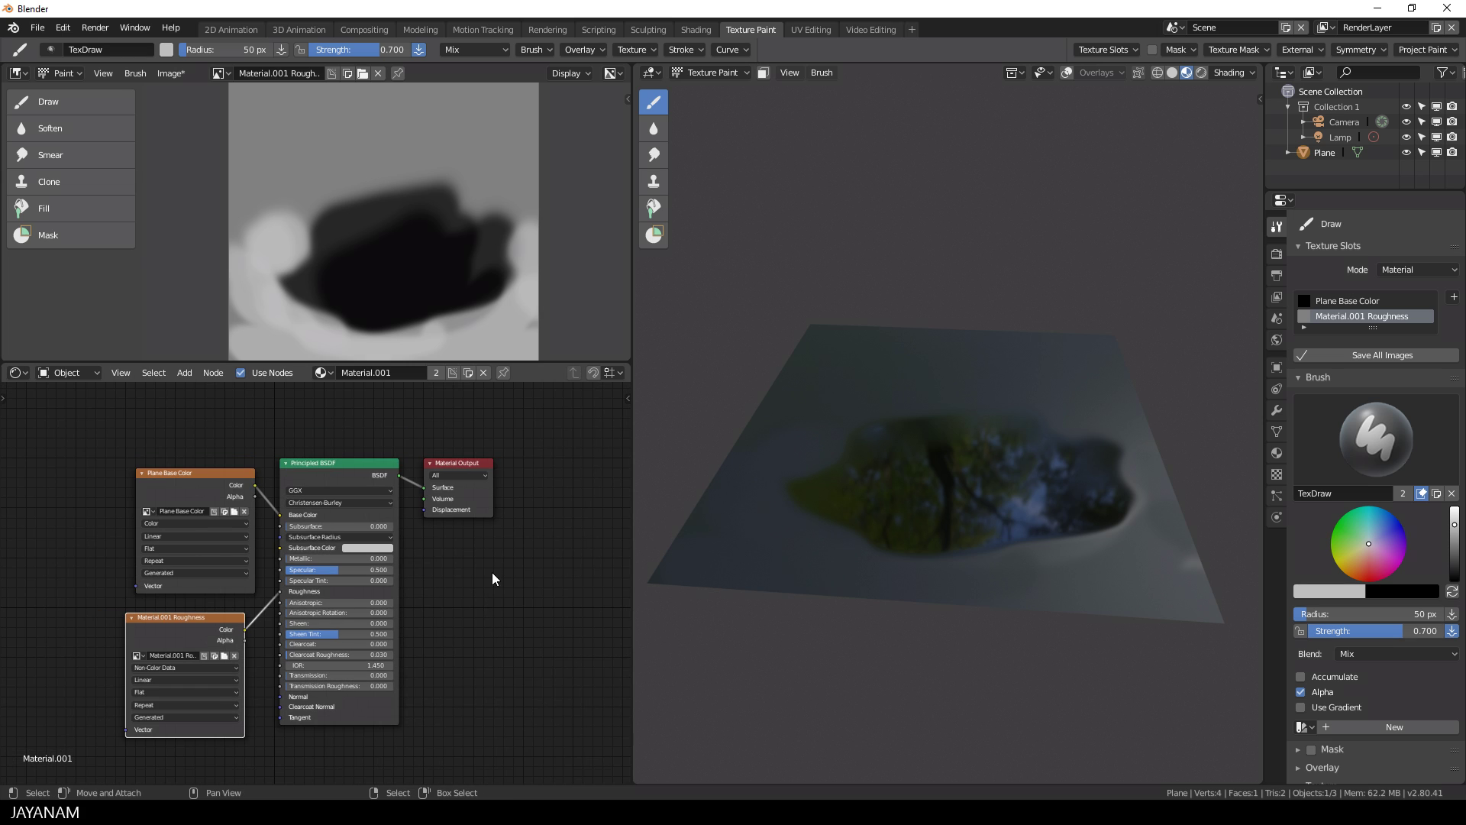
pyautogui.moveTo(486, 592); pyautogui.dragTo(515, 708, button='middle')
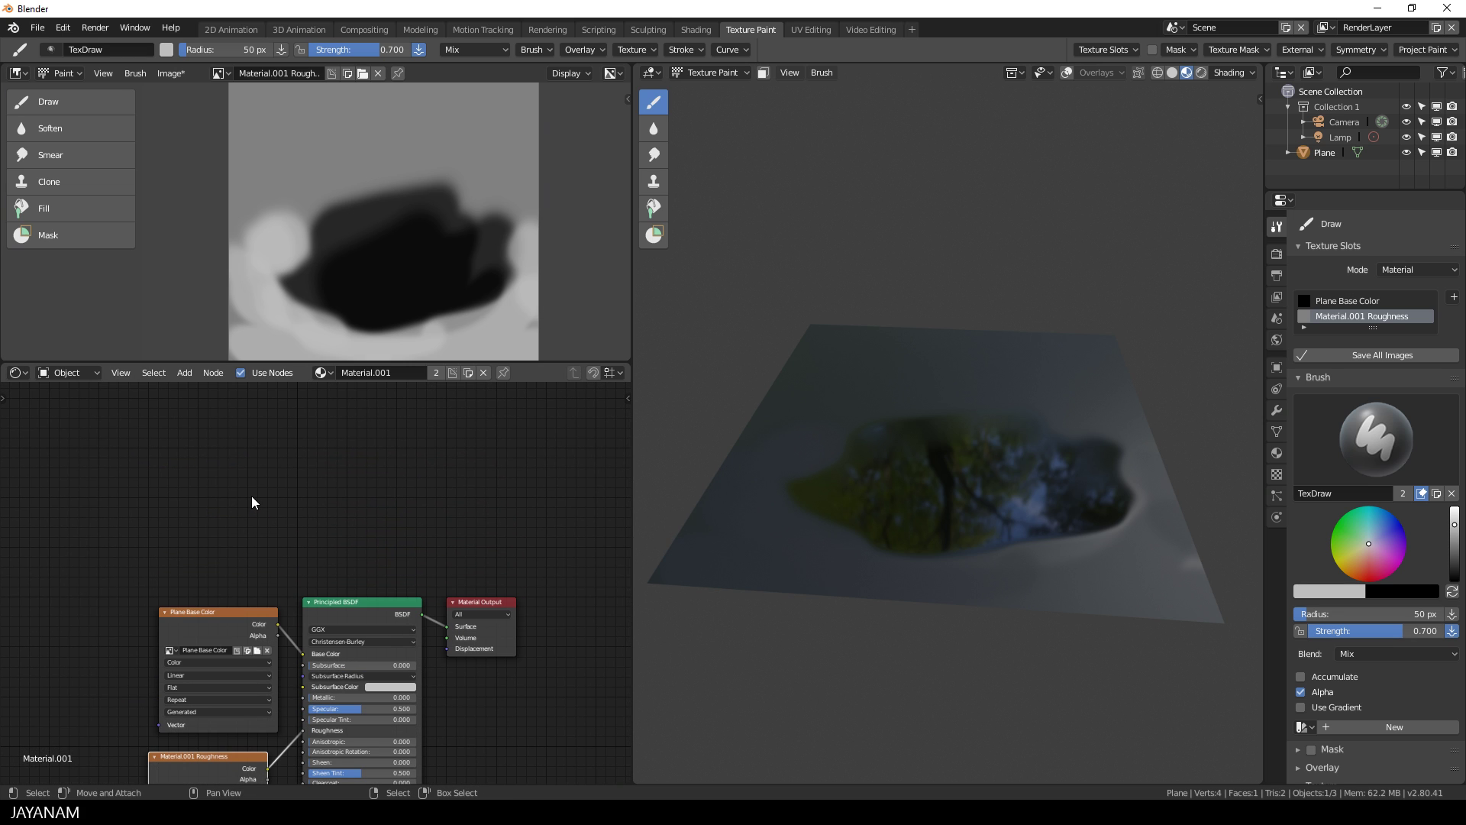
pyautogui.click(1455, 299)
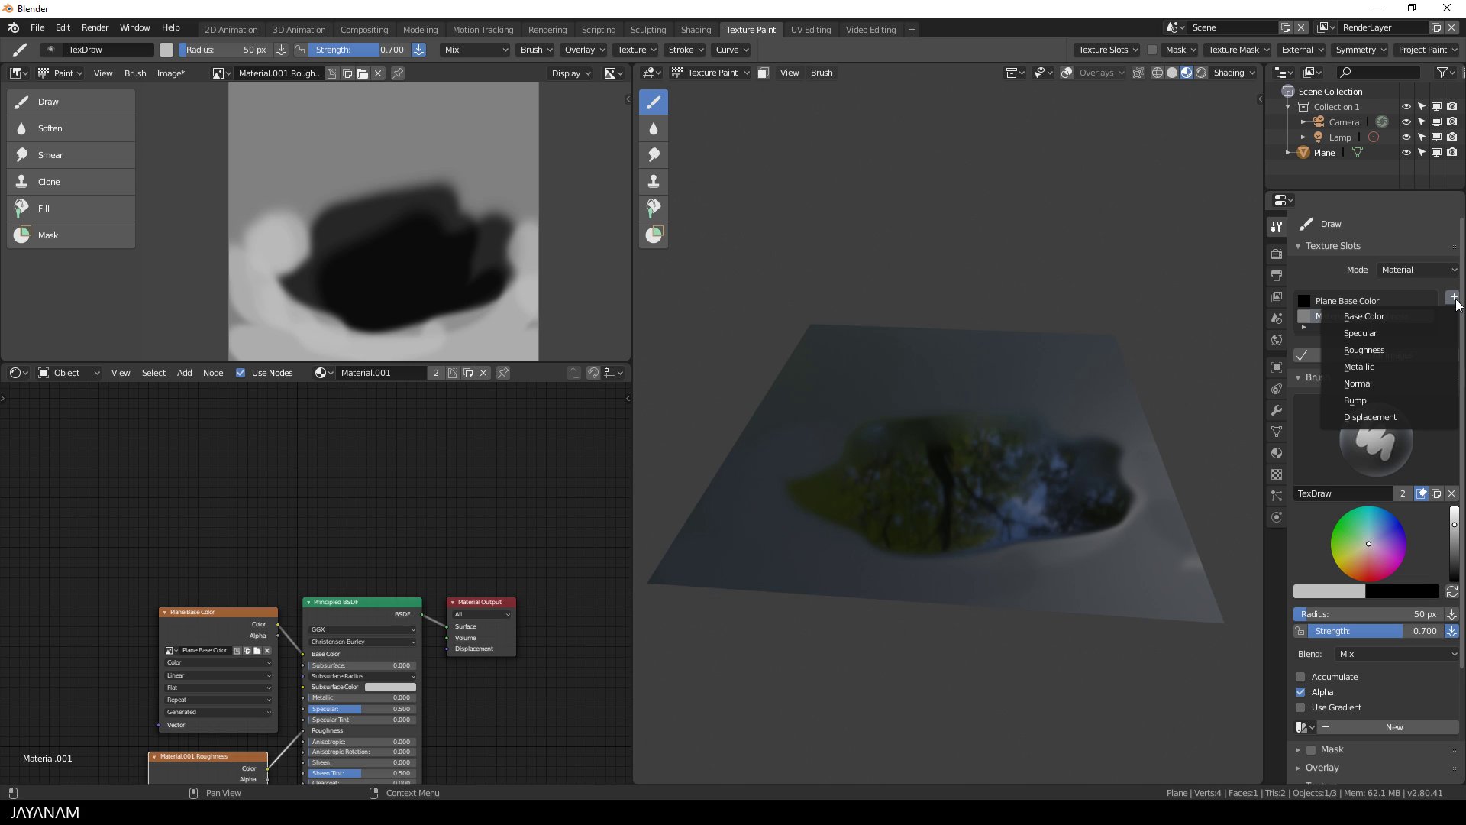
pyautogui.click(1364, 316)
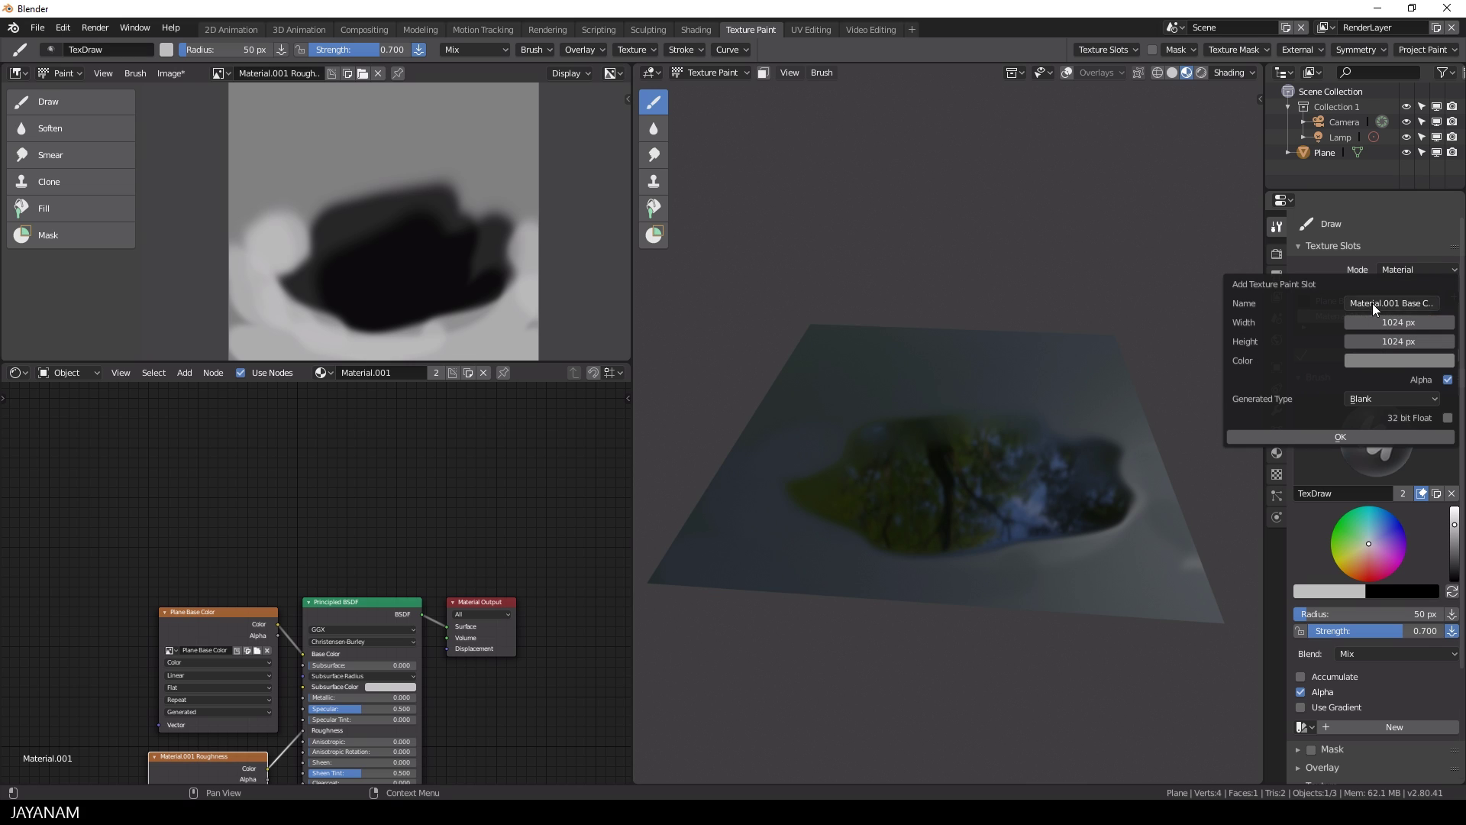
pyautogui.click(1371, 303)
pyautogui.write('Transparent')
pyautogui.press('Return')
pyautogui.click(1399, 361)
pyautogui.click(1346, 437)
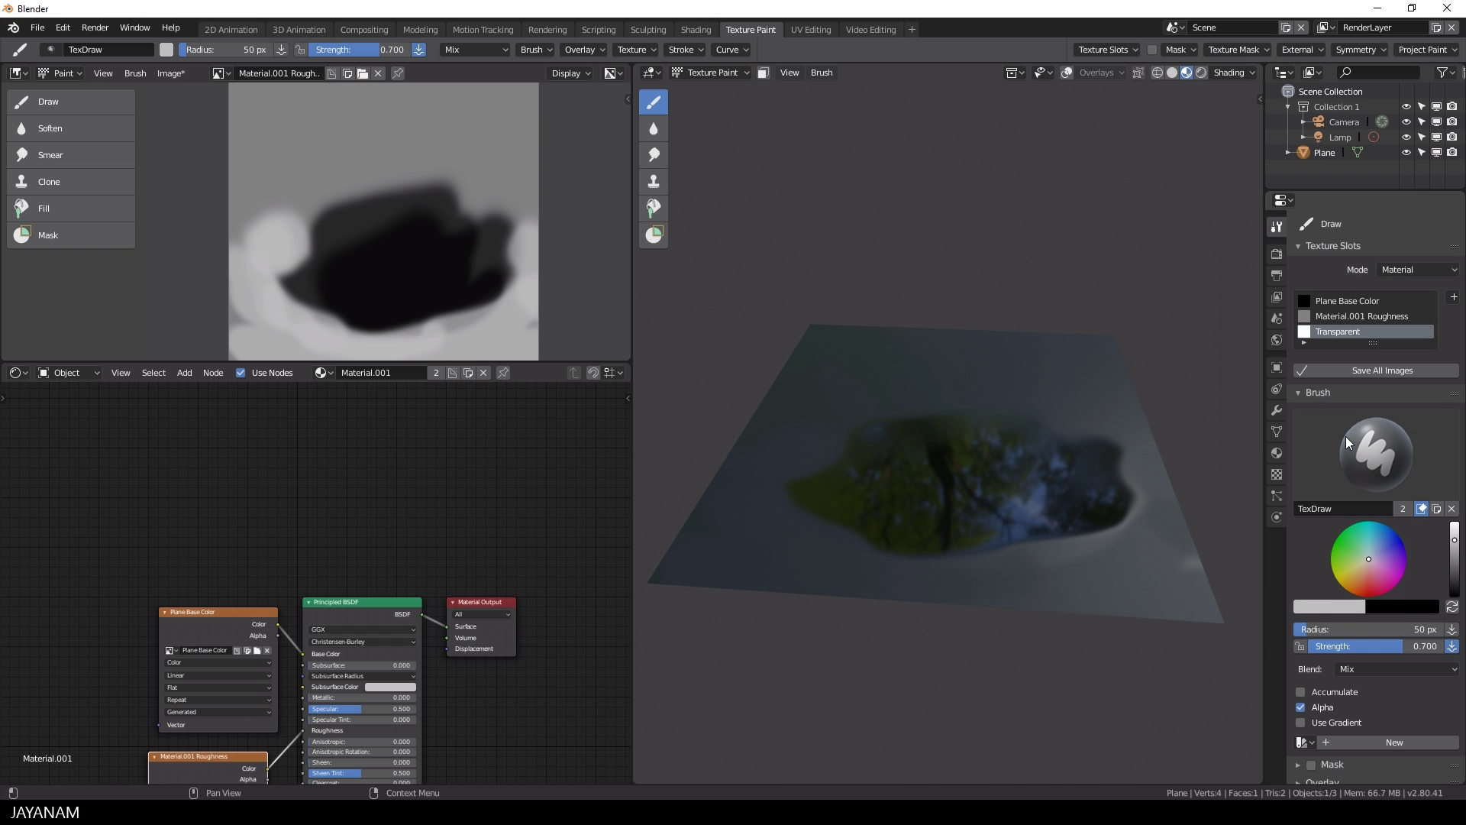
pyautogui.scroll(-2, 233, 492)
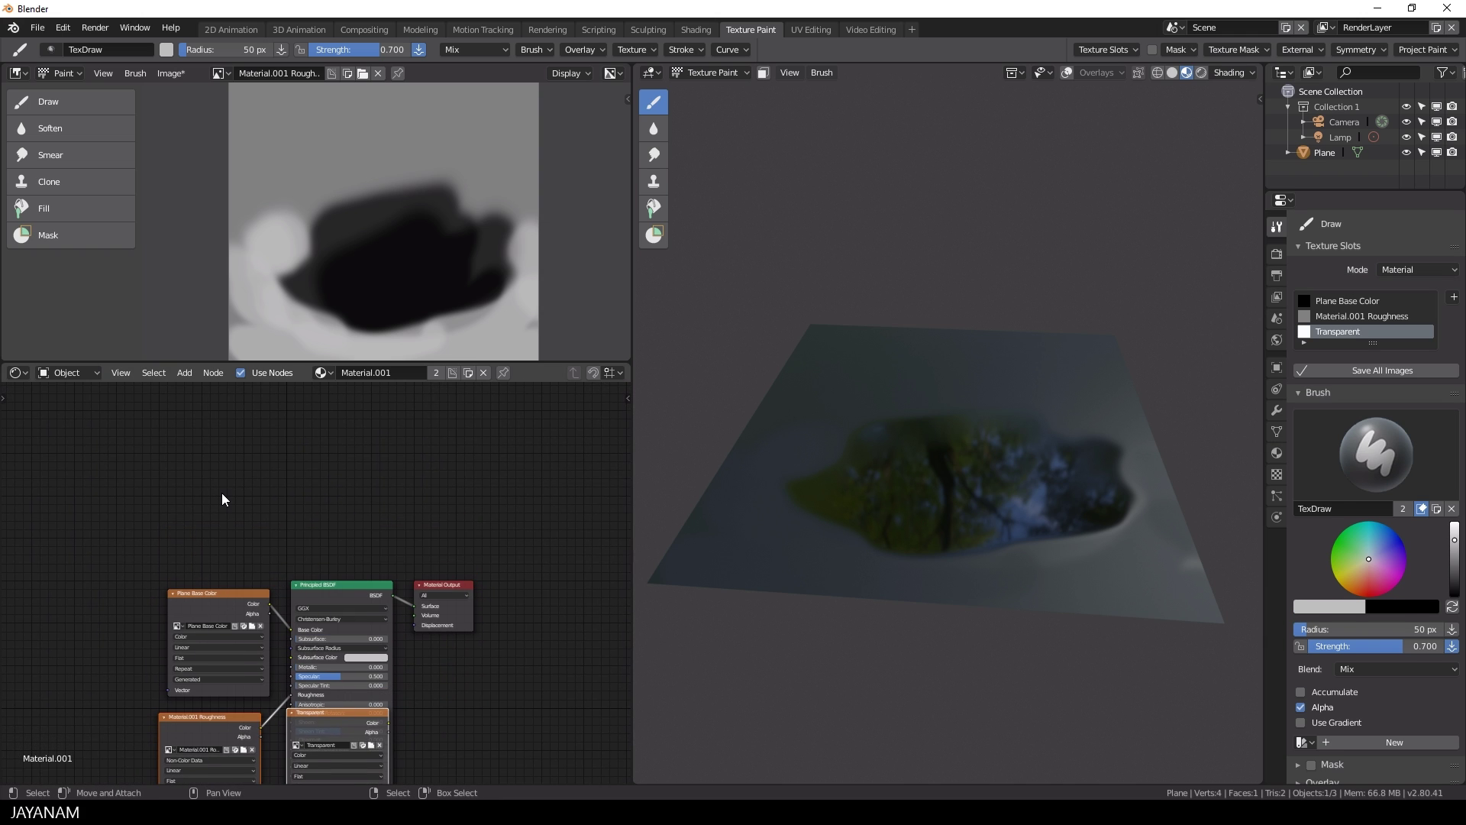
# Move the Transparent image node above the others and give the node editor more height.
pyautogui.moveTo(336, 712); pyautogui.dragTo(210, 447)
pyautogui.scroll(3, 333, 520)
pyautogui.scroll(-1, 383, 489)
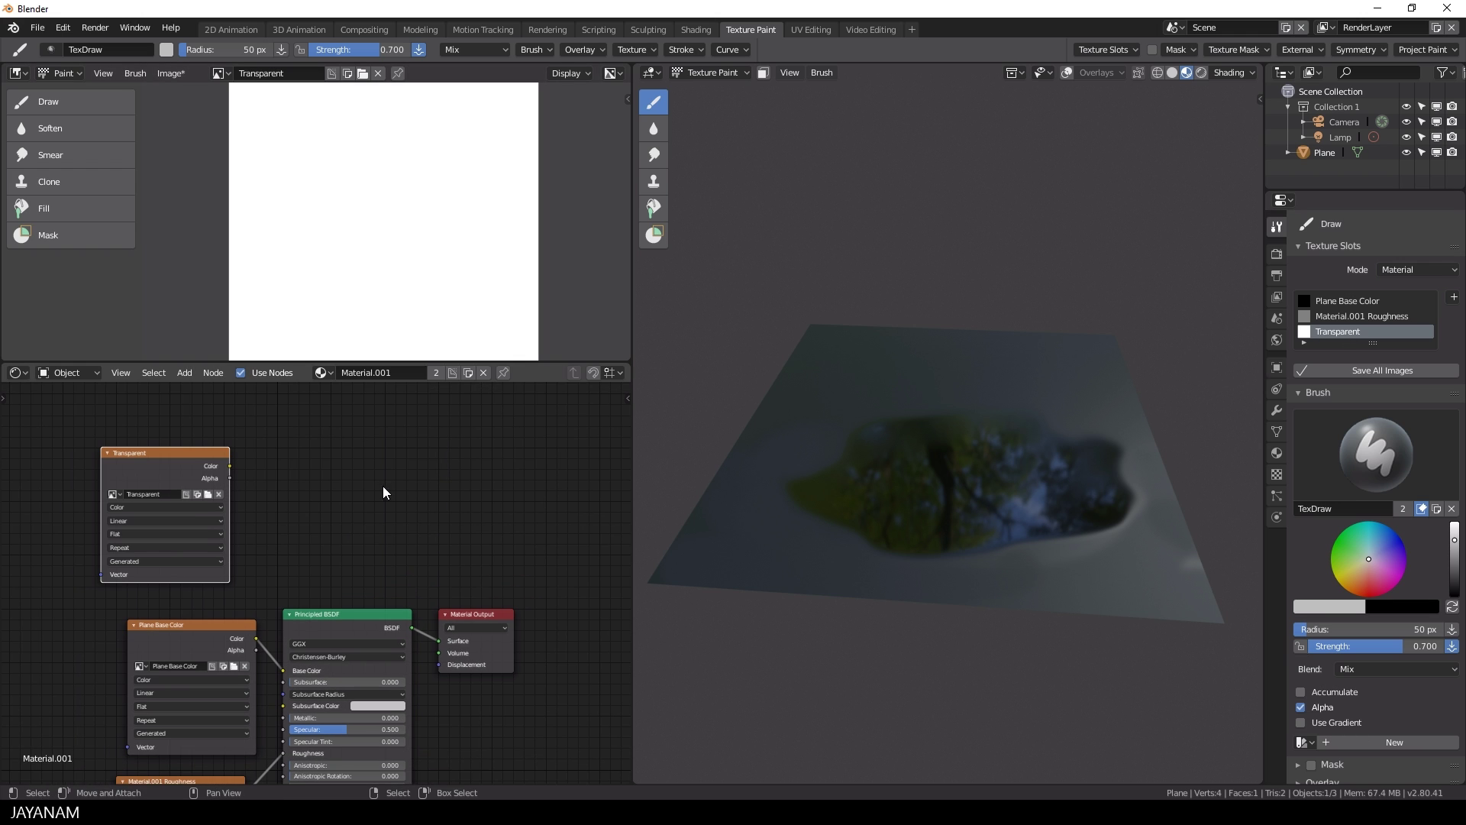
pyautogui.moveTo(370, 362); pyautogui.dragTo(371, 300)
pyautogui.scroll(2, 448, 442)
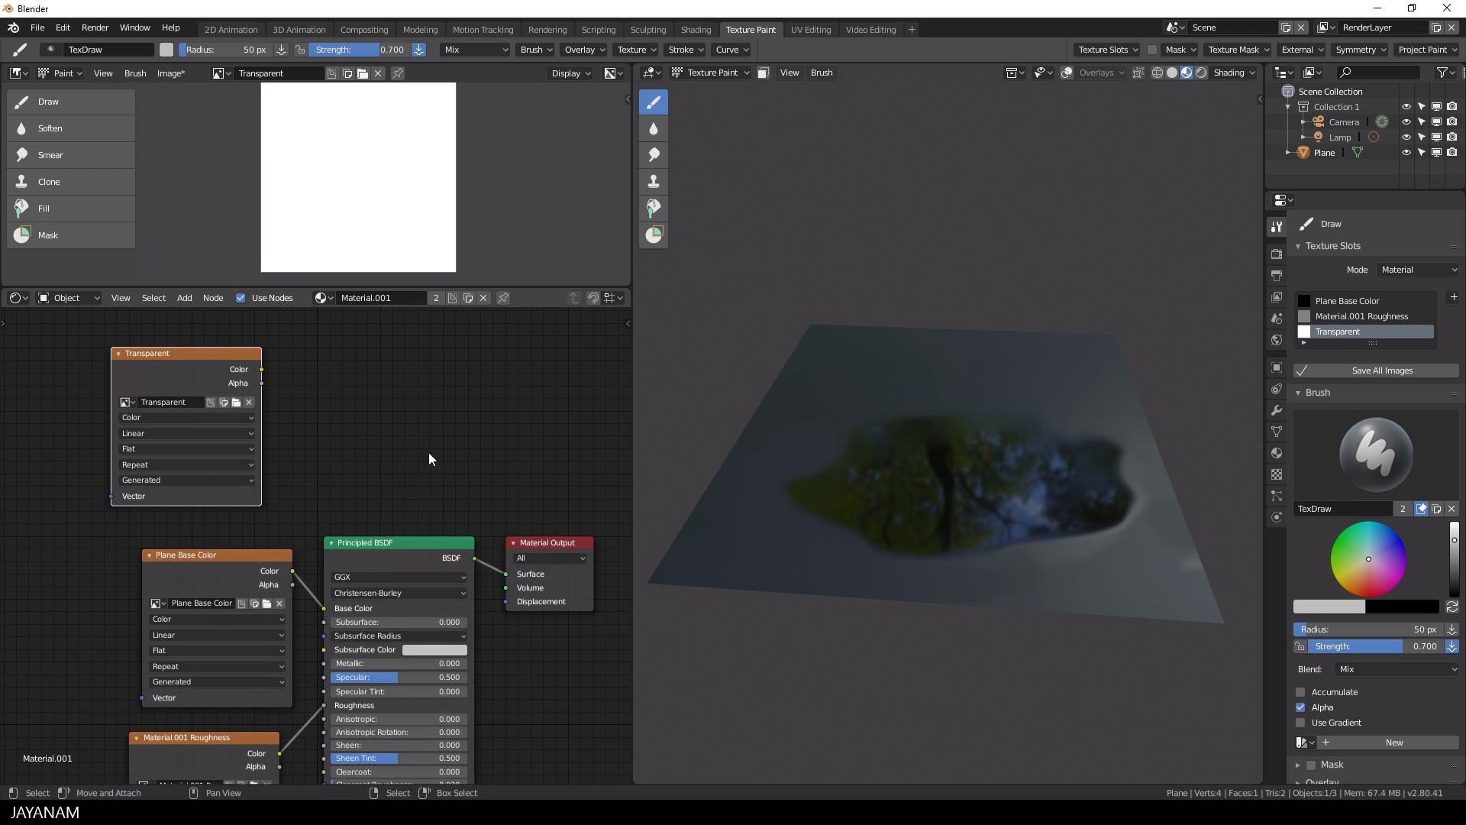
# Add a Transparent BSDF node and shift Material Output to the right.
pyautogui.hotkey('shift', 'a')
pyautogui.click(428, 455)
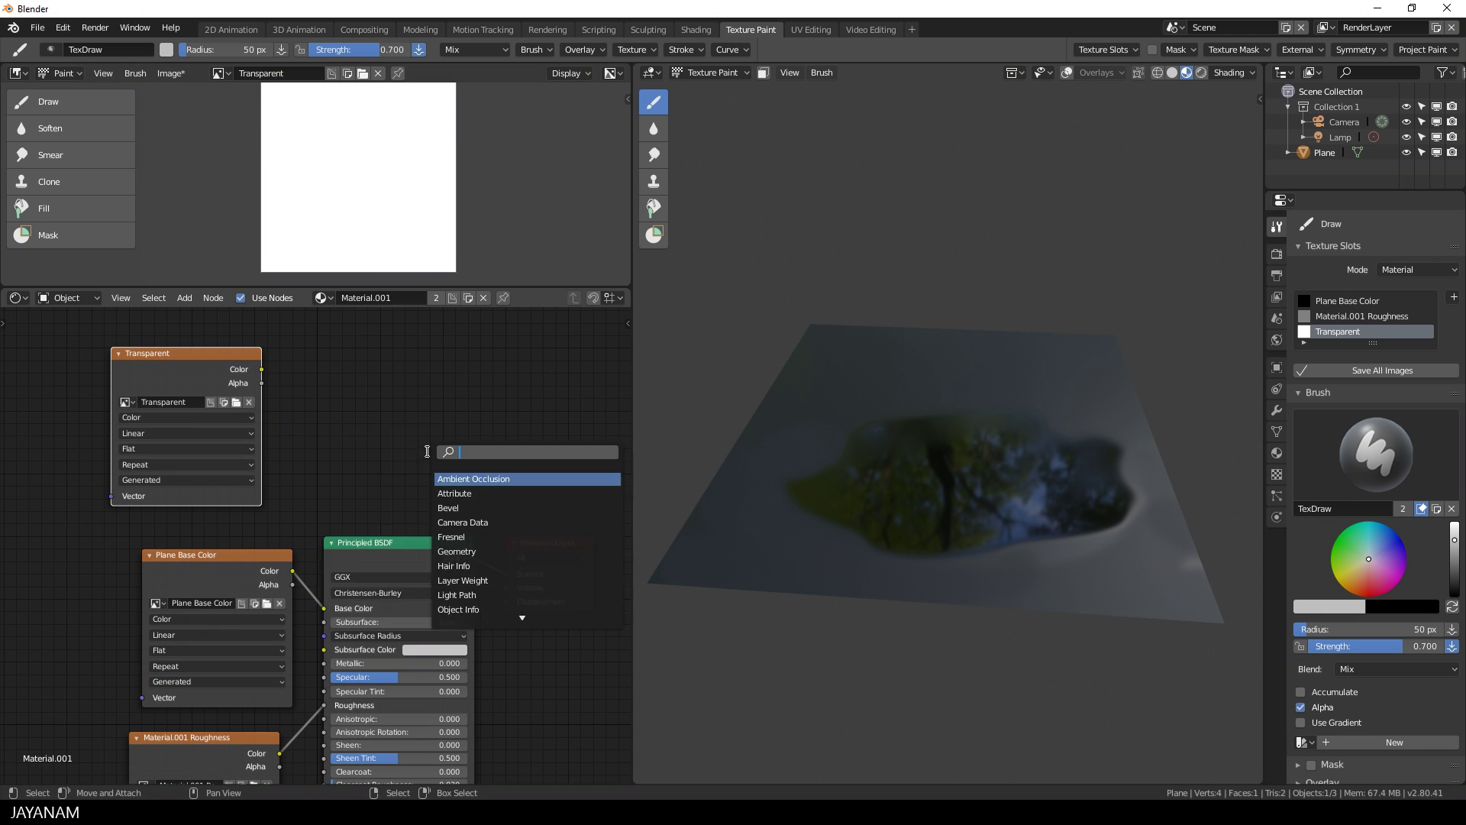
pyautogui.write('trans')
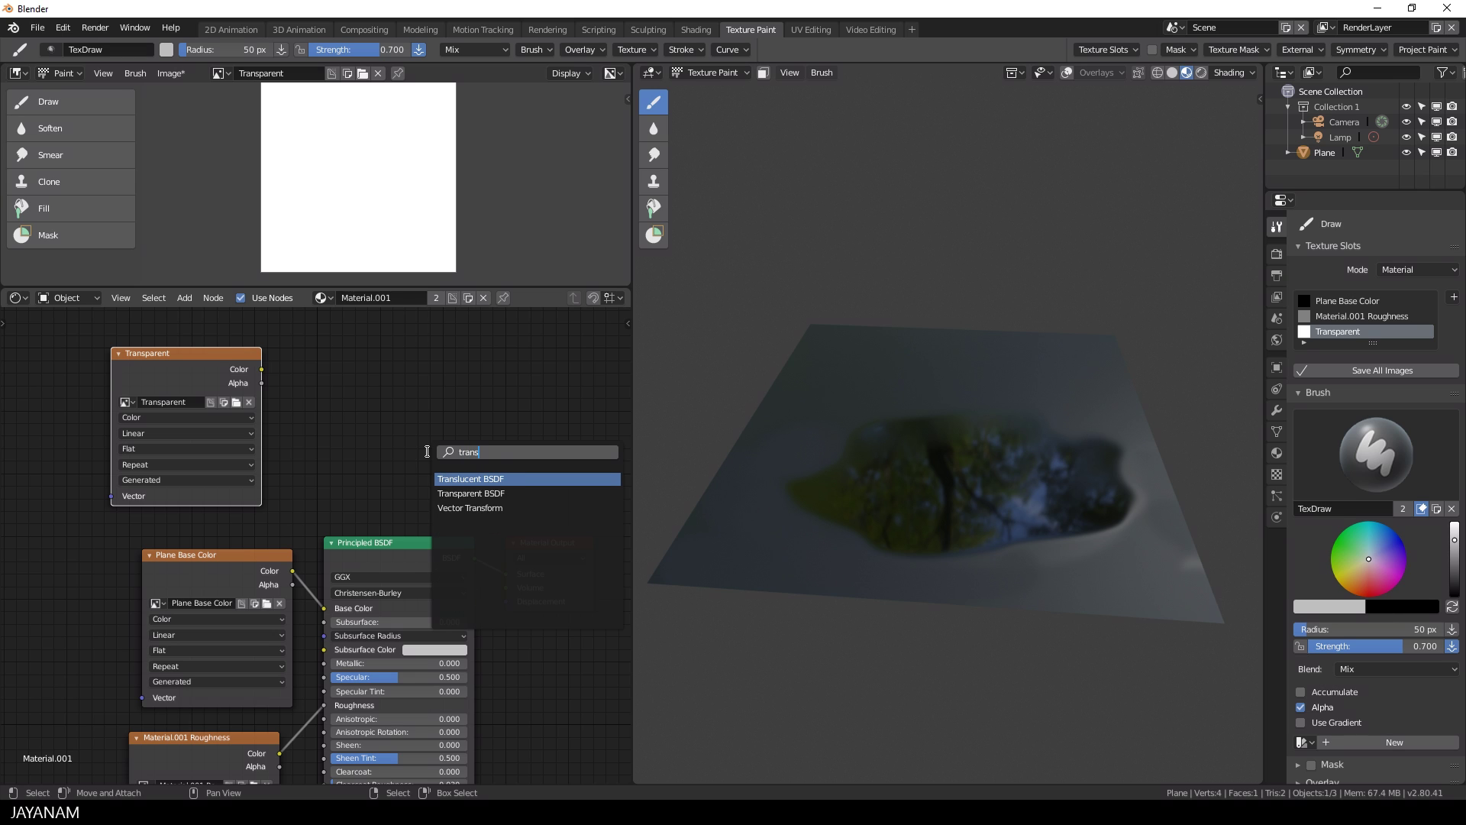
pyautogui.click(496, 493)
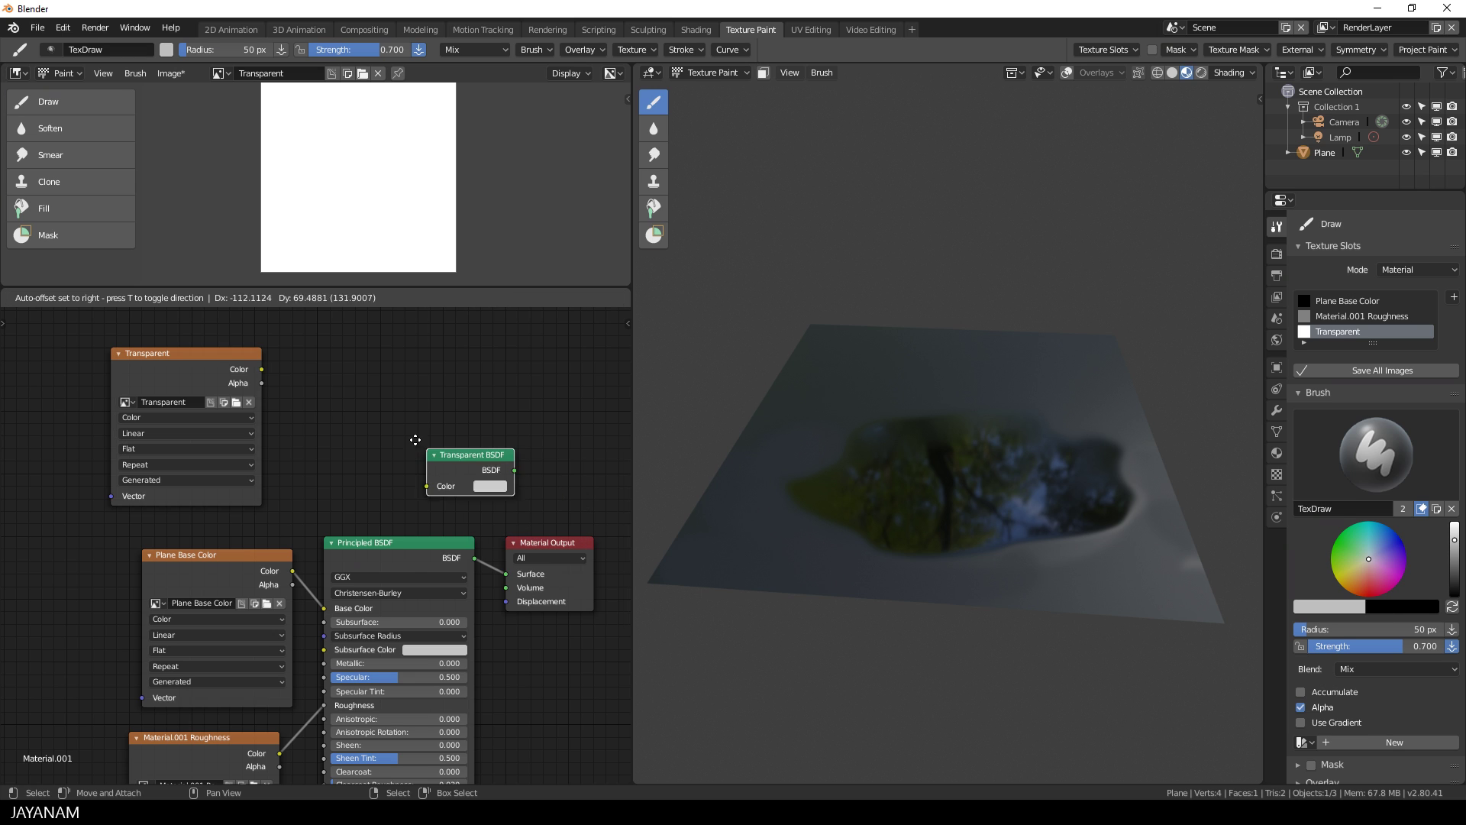
pyautogui.click(338, 440)
pyautogui.moveTo(556, 548); pyautogui.dragTo(632, 530)
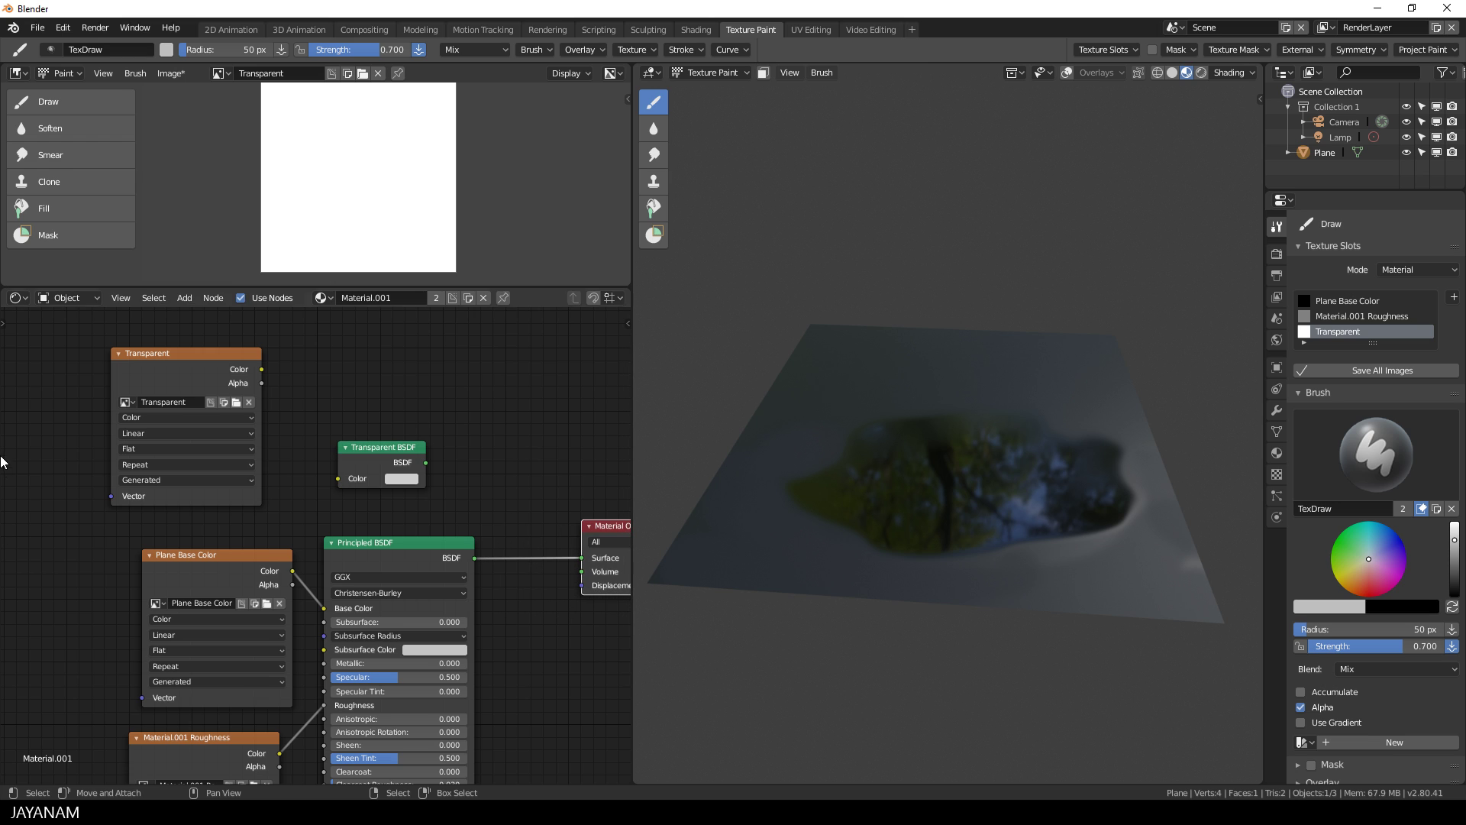
# Add a Mix Shader taking Transparent BSDF and Principled BSDF as its shader inputs.
pyautogui.hotkey('shift', 'a')
pyautogui.click(529, 435)
pyautogui.write('mix')
pyautogui.press('Return')
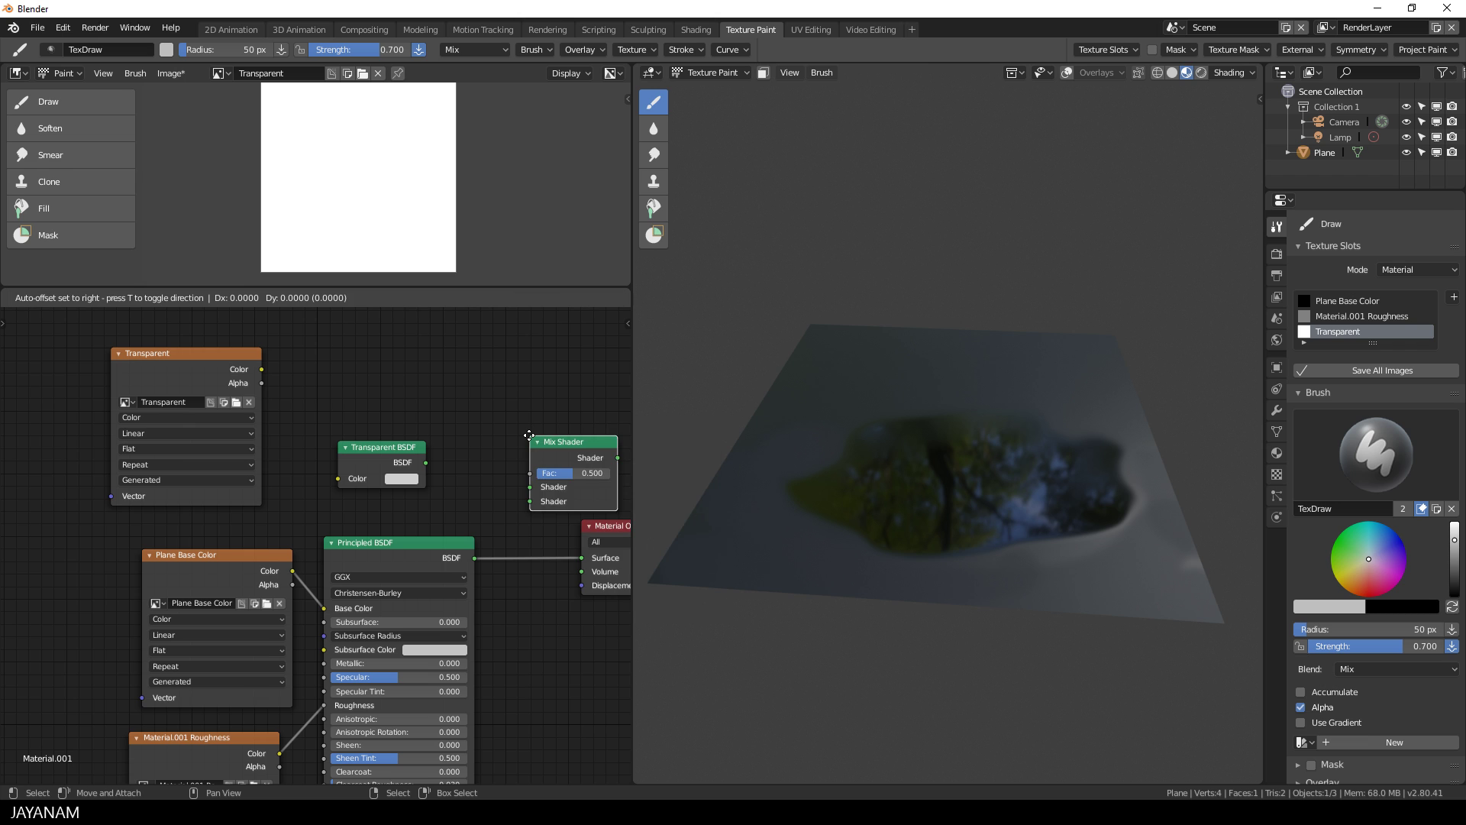
pyautogui.click(567, 538)
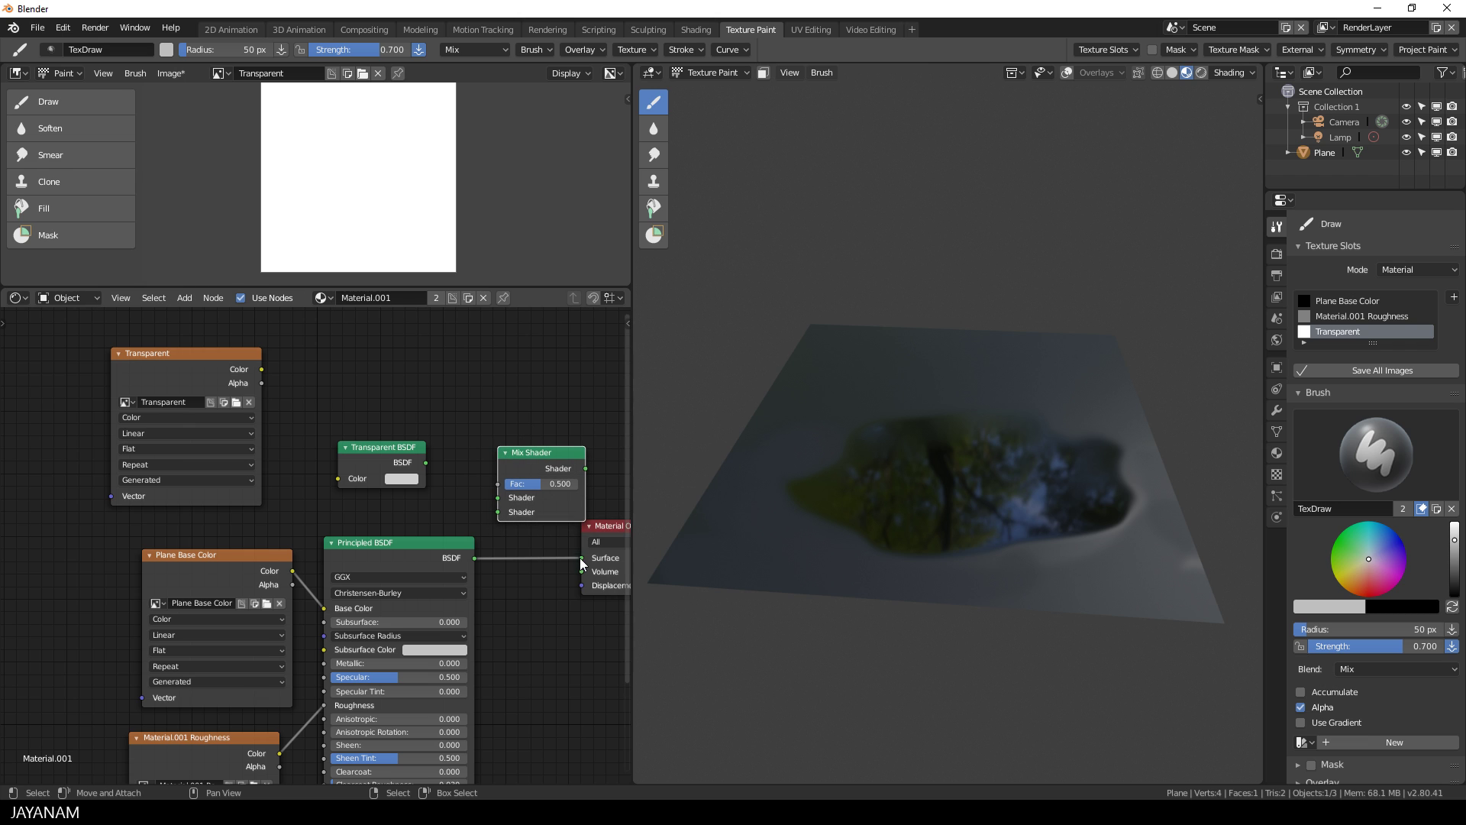
pyautogui.moveTo(582, 558); pyautogui.dragTo(497, 512)
pyautogui.moveTo(425, 462); pyautogui.dragTo(497, 498)
# Link Mix Shader to Material Output Surface and the Transparent image Color to Fac.
pyautogui.moveTo(585, 468); pyautogui.dragTo(622, 484)
pyautogui.moveTo(13, 483); pyautogui.dragTo(20, 470)
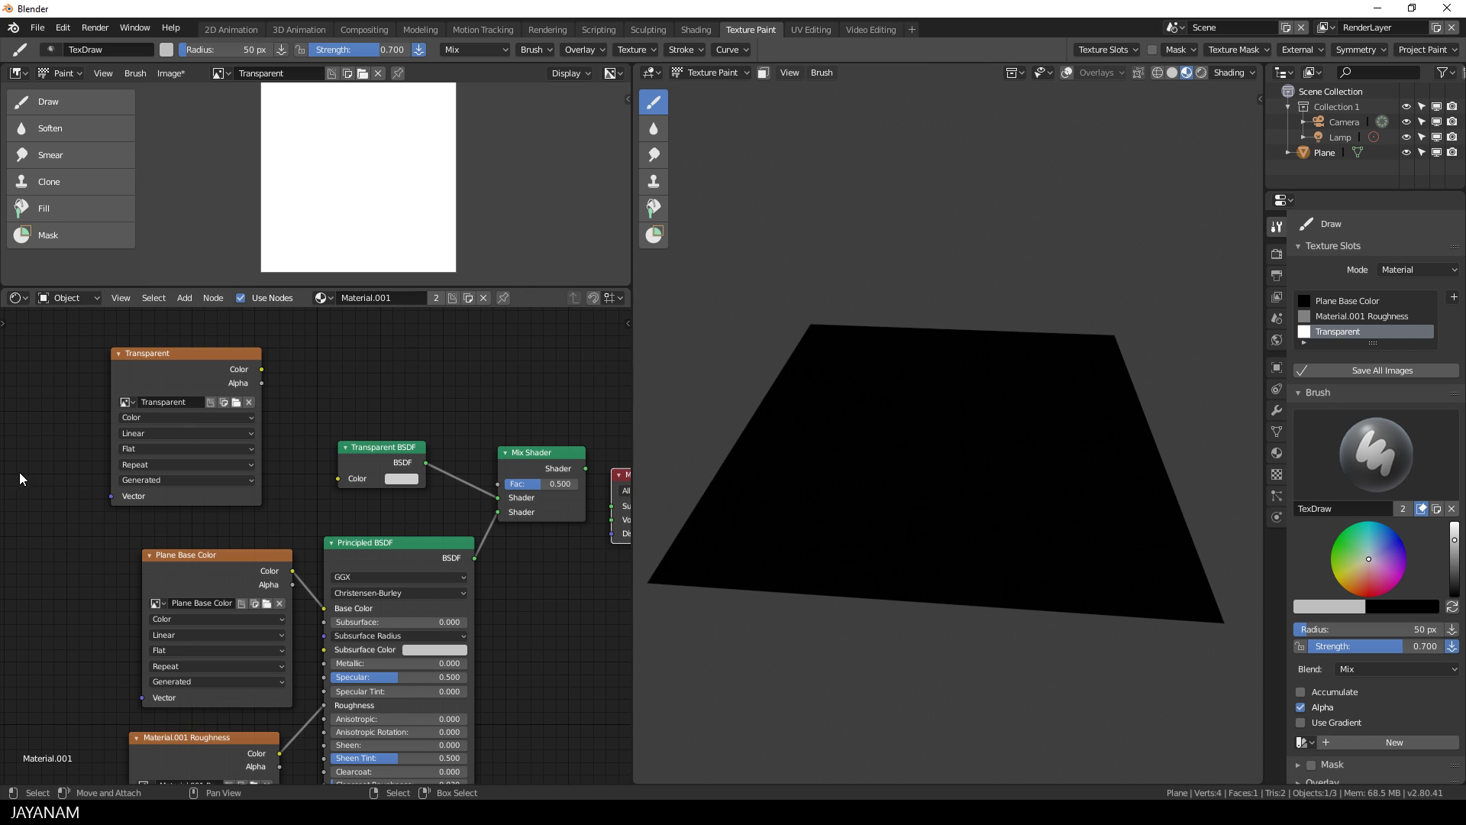
pyautogui.moveTo(585, 469); pyautogui.dragTo(612, 506)
pyautogui.moveTo(633, 433); pyautogui.dragTo(718, 427)
pyautogui.moveTo(620, 414); pyautogui.dragTo(524, 416, button='middle')
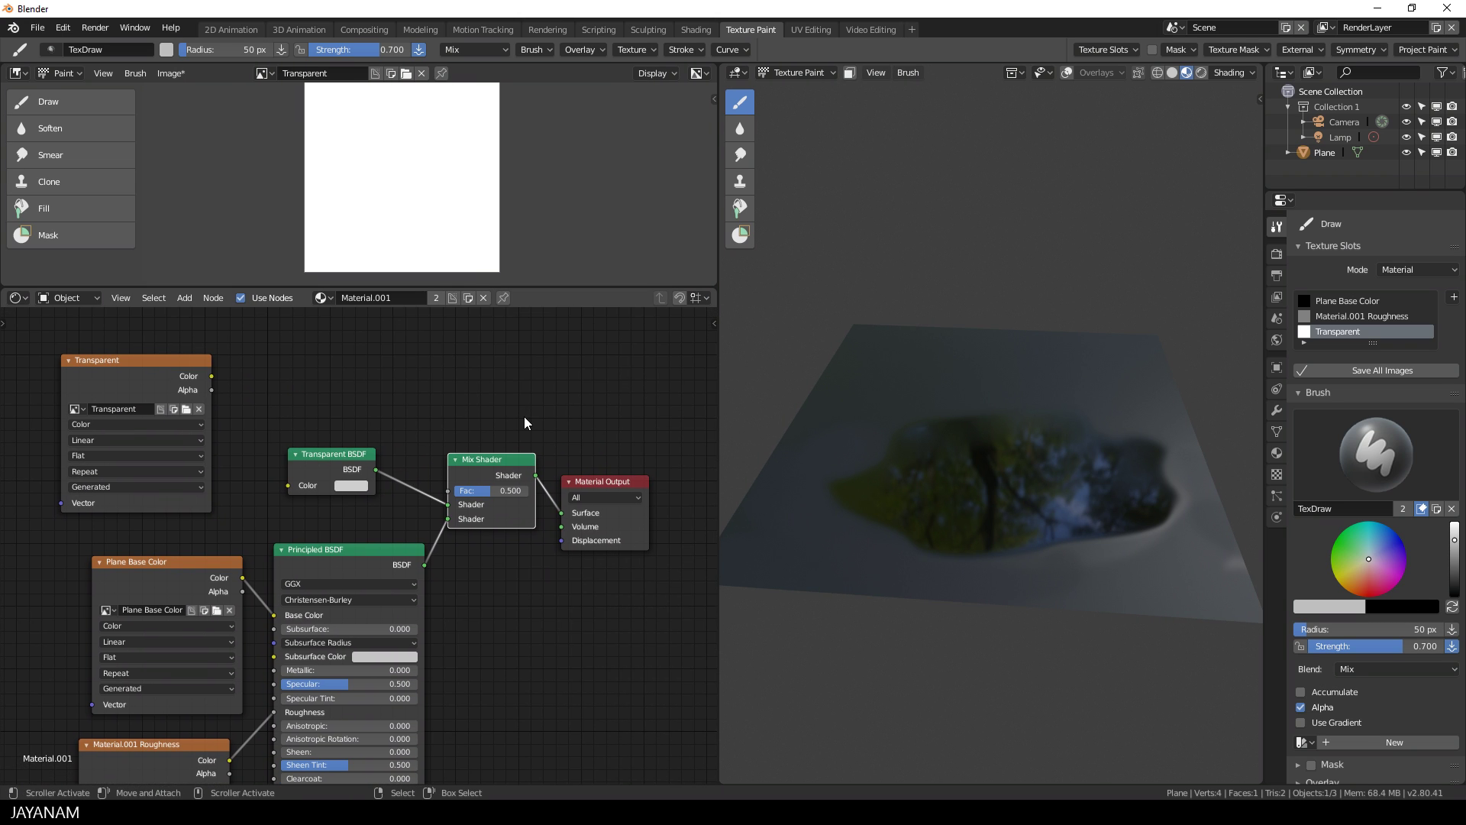
pyautogui.moveTo(212, 378); pyautogui.dragTo(452, 492)
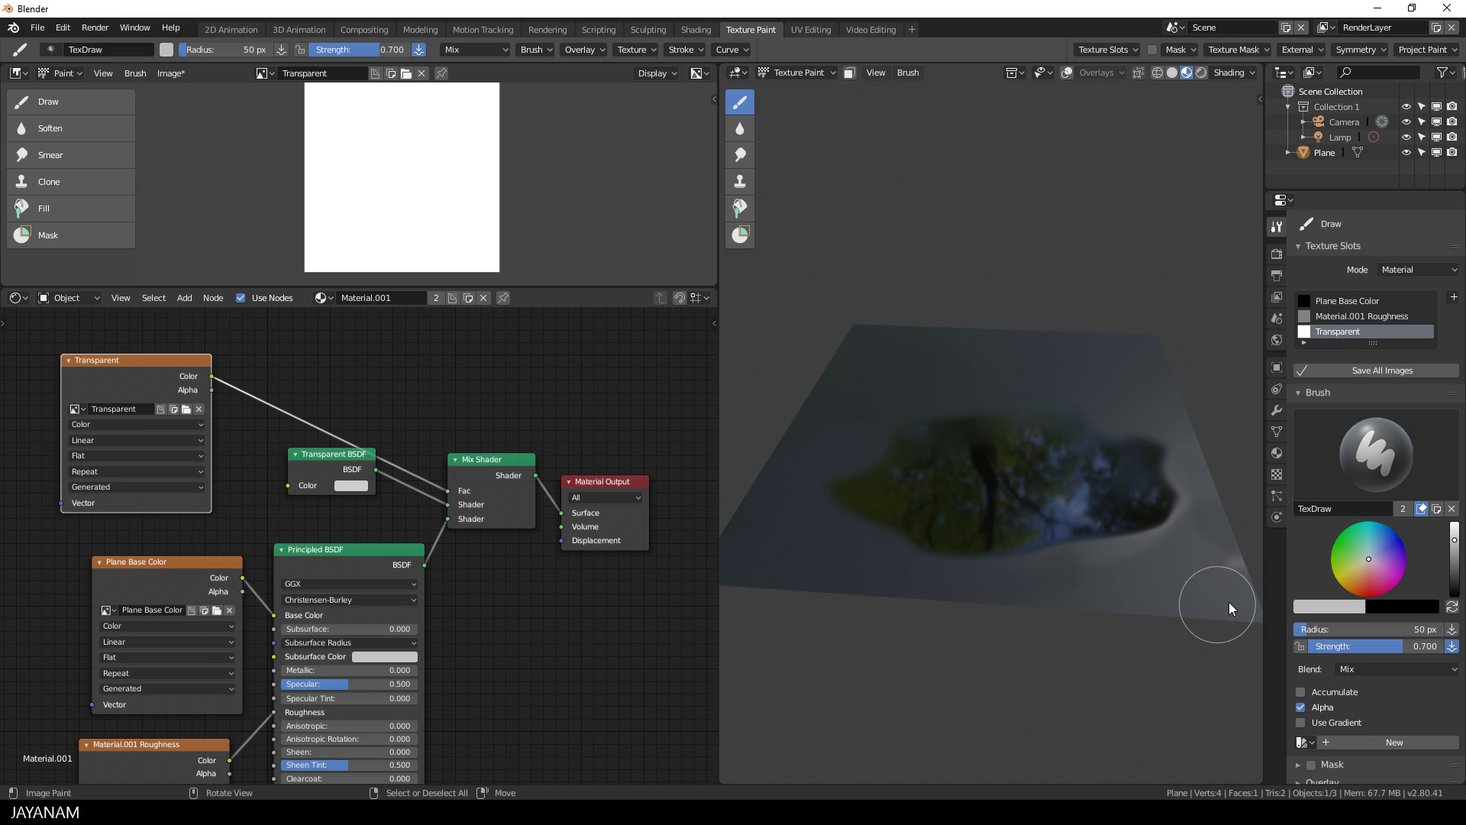
# Paint a black test stroke on the Transparent texture.
pyautogui.moveTo(1455, 540); pyautogui.dragTo(1455, 595)
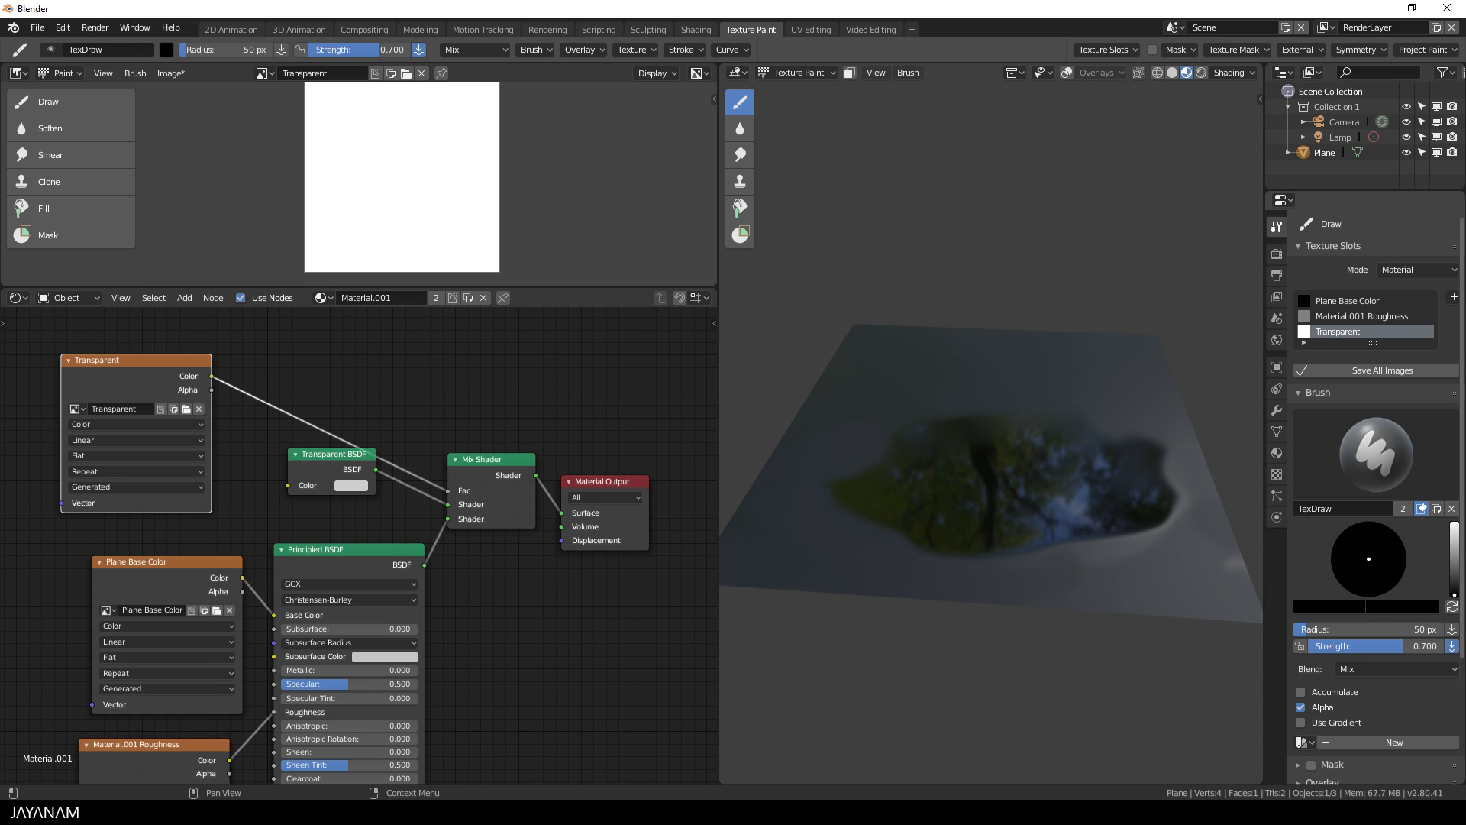
pyautogui.moveTo(1252, 560); pyautogui.dragTo(1173, 624)
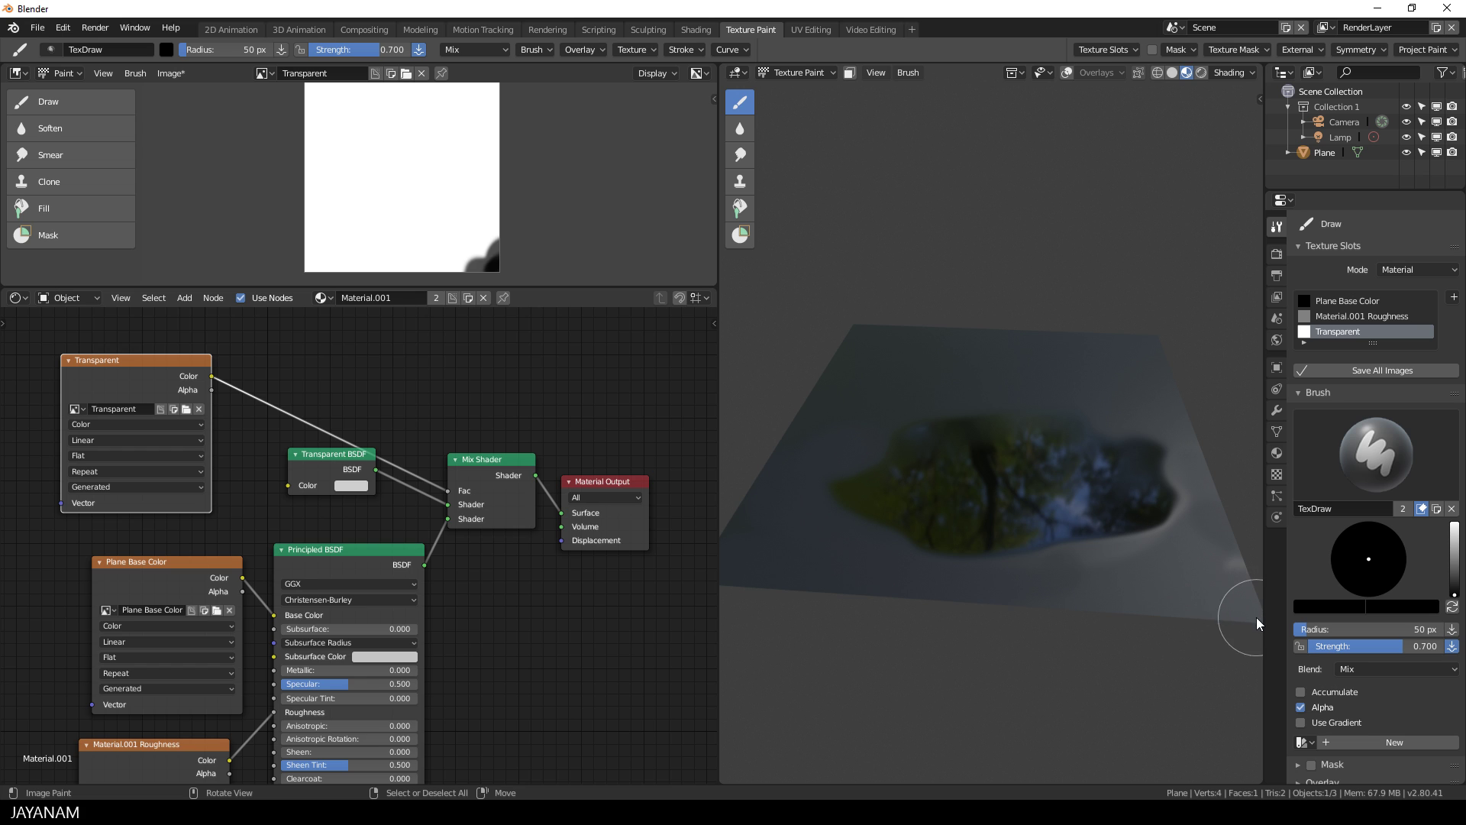
pyautogui.moveTo(1238, 585); pyautogui.dragTo(1190, 593, button='middle')
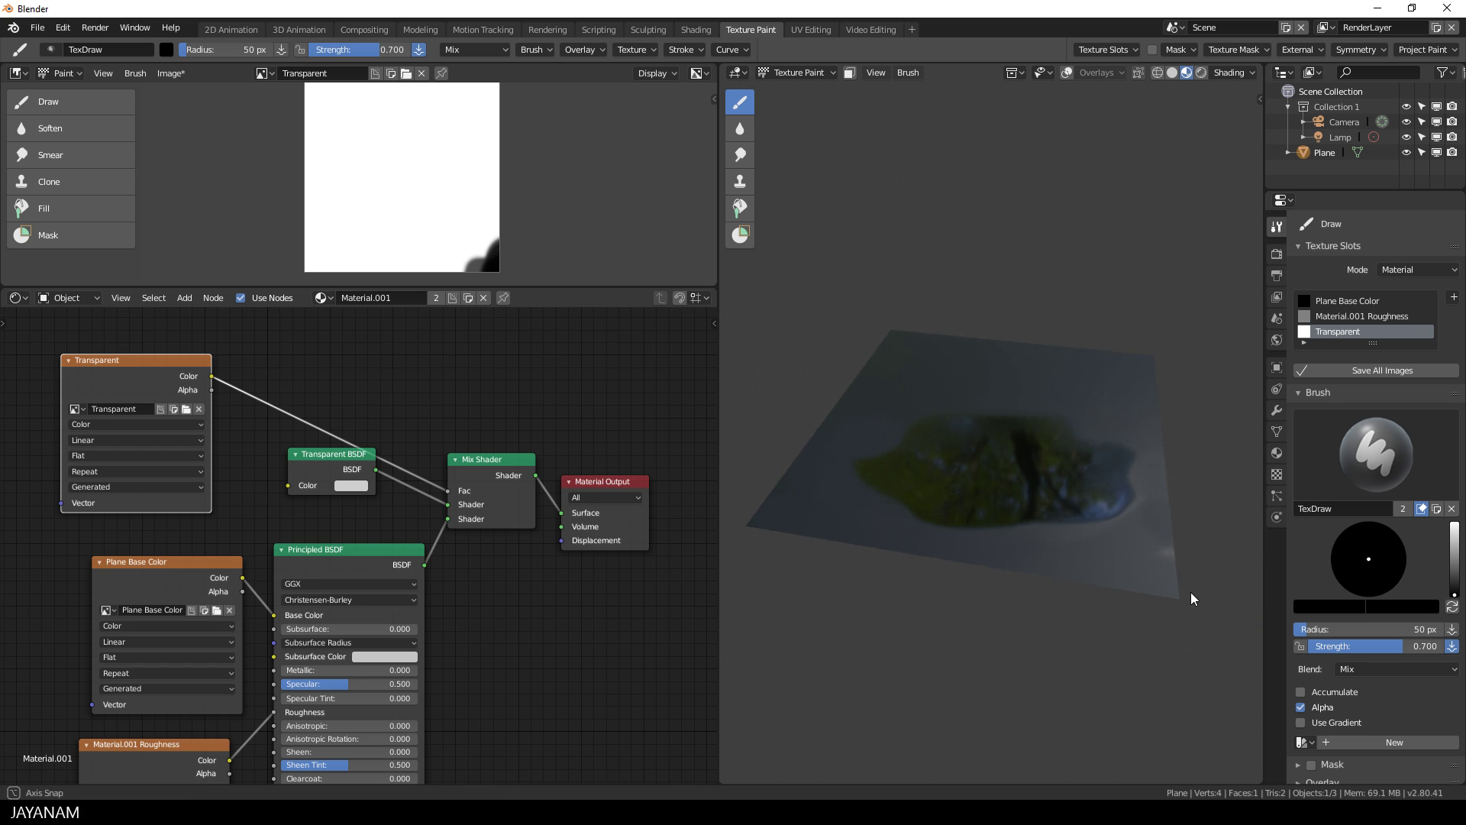
# Set Material.001's Blend Mode from Opaque to Alpha Blend.
pyautogui.click(1276, 453)
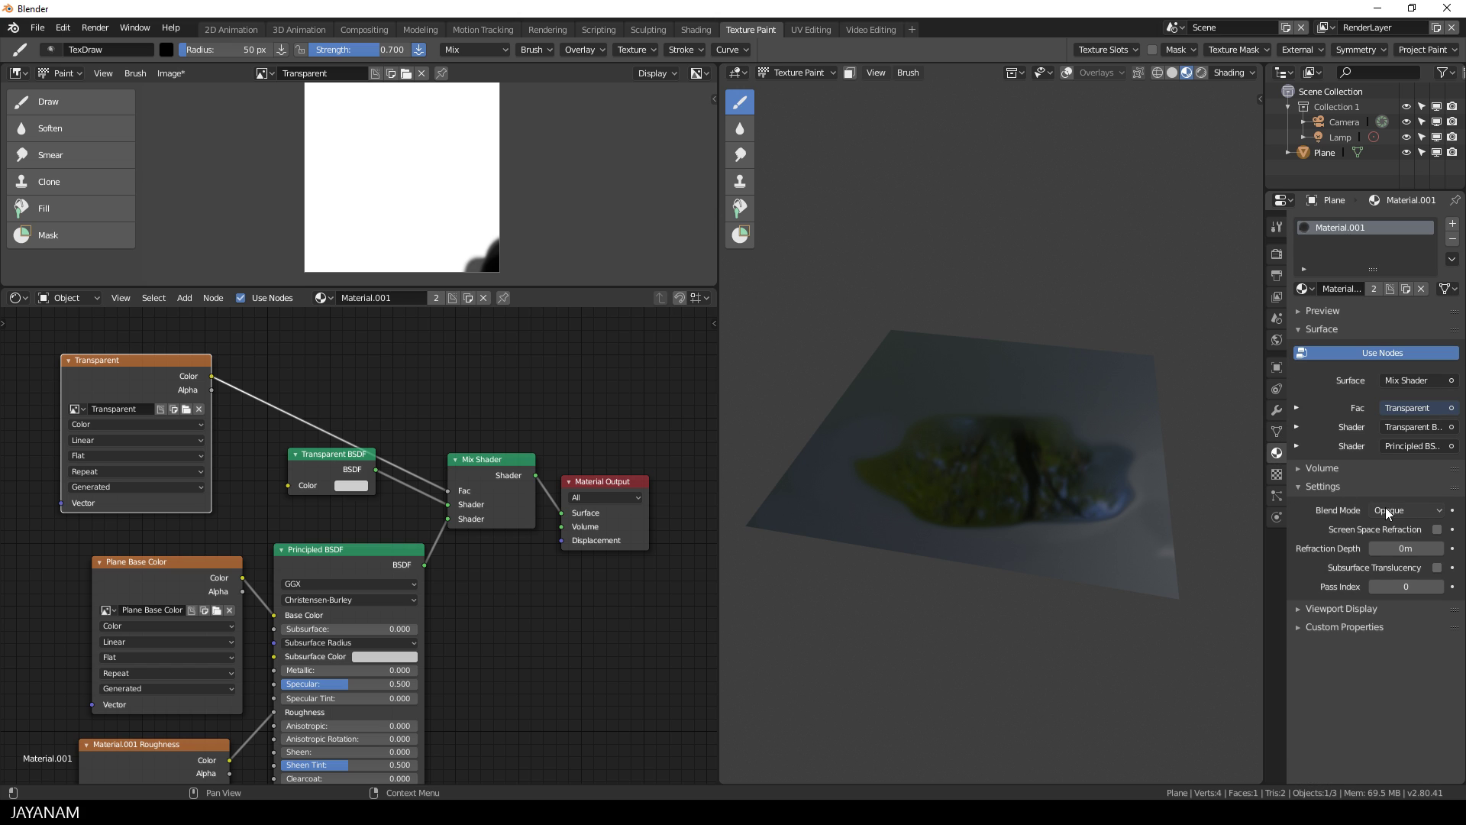
pyautogui.click(1386, 511)
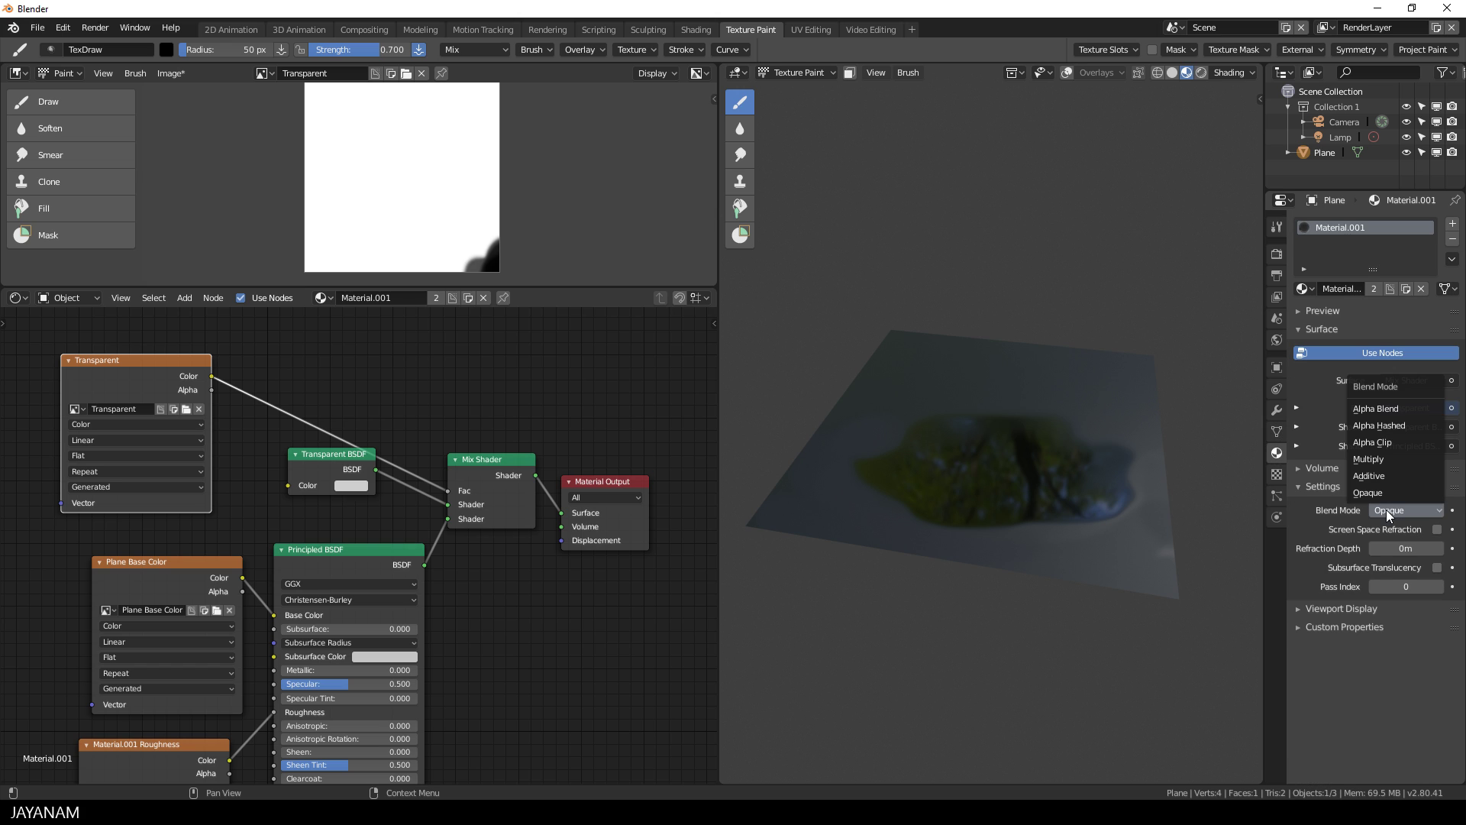
pyautogui.click(1389, 409)
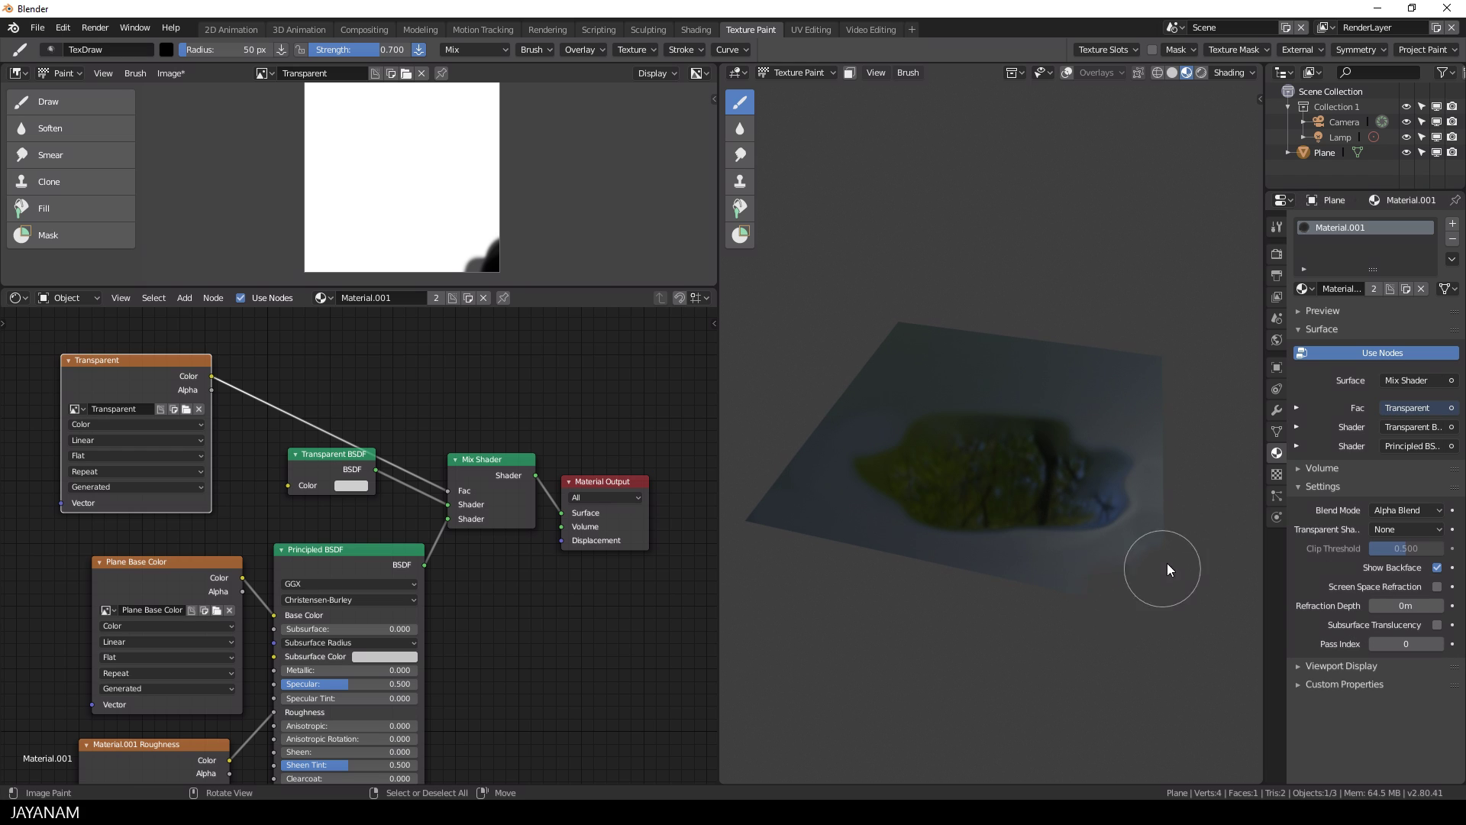
# Paint black strokes over the plane's lower edge, another edge area and upper-right corner to make them transparent.
pyautogui.moveTo(1038, 583)
pyautogui.mouseDown()
pyautogui.moveTo(1002, 585)
pyautogui.moveTo(1011, 569)
pyautogui.moveTo(895, 560)
pyautogui.moveTo(756, 500)
pyautogui.moveTo(806, 453)
pyautogui.moveTo(777, 473)
pyautogui.moveTo(796, 446)
pyautogui.moveTo(806, 461)
pyautogui.moveTo(886, 321)
pyautogui.moveTo(1109, 339)
pyautogui.moveTo(1161, 363)
pyautogui.moveTo(1117, 340)
pyautogui.moveTo(931, 325)
pyautogui.moveTo(853, 394)
pyautogui.moveTo(1091, 505)
pyautogui.moveTo(1175, 488)
pyautogui.moveTo(1109, 350)
pyautogui.moveTo(899, 392)
pyautogui.mouseUp()
pyautogui.moveTo(340, 122)
pyautogui.mouseDown()
pyautogui.moveTo(404, 118)
pyautogui.moveTo(382, 150)
pyautogui.moveTo(424, 190)
pyautogui.mouseUp()
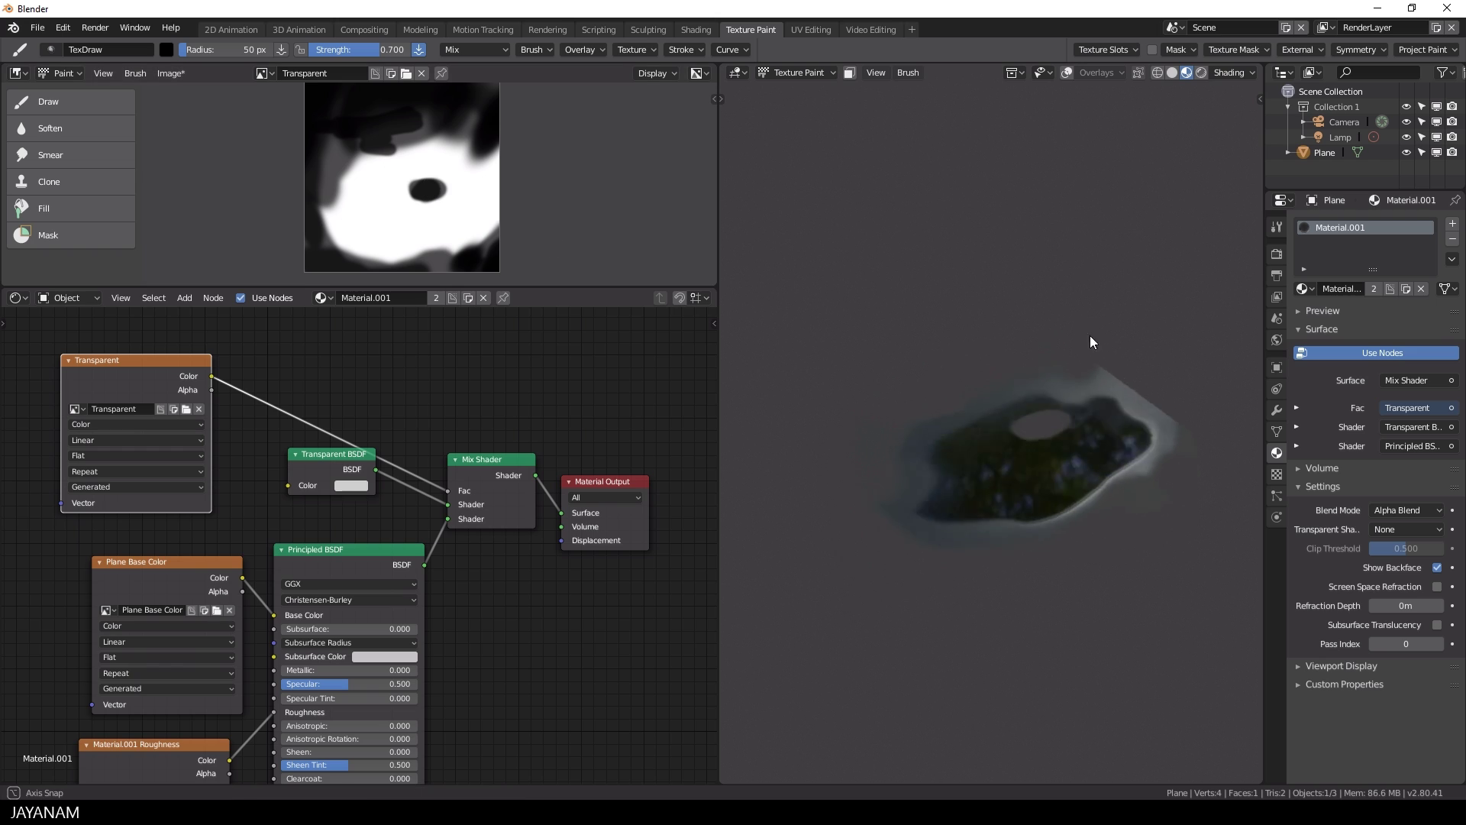
pyautogui.moveTo(1076, 338)
pyautogui.mouseDown()
pyautogui.moveTo(874, 492)
pyautogui.moveTo(873, 510)
pyautogui.moveTo(990, 560)
pyautogui.moveTo(1211, 465)
pyautogui.moveTo(1090, 361)
pyautogui.mouseUp()
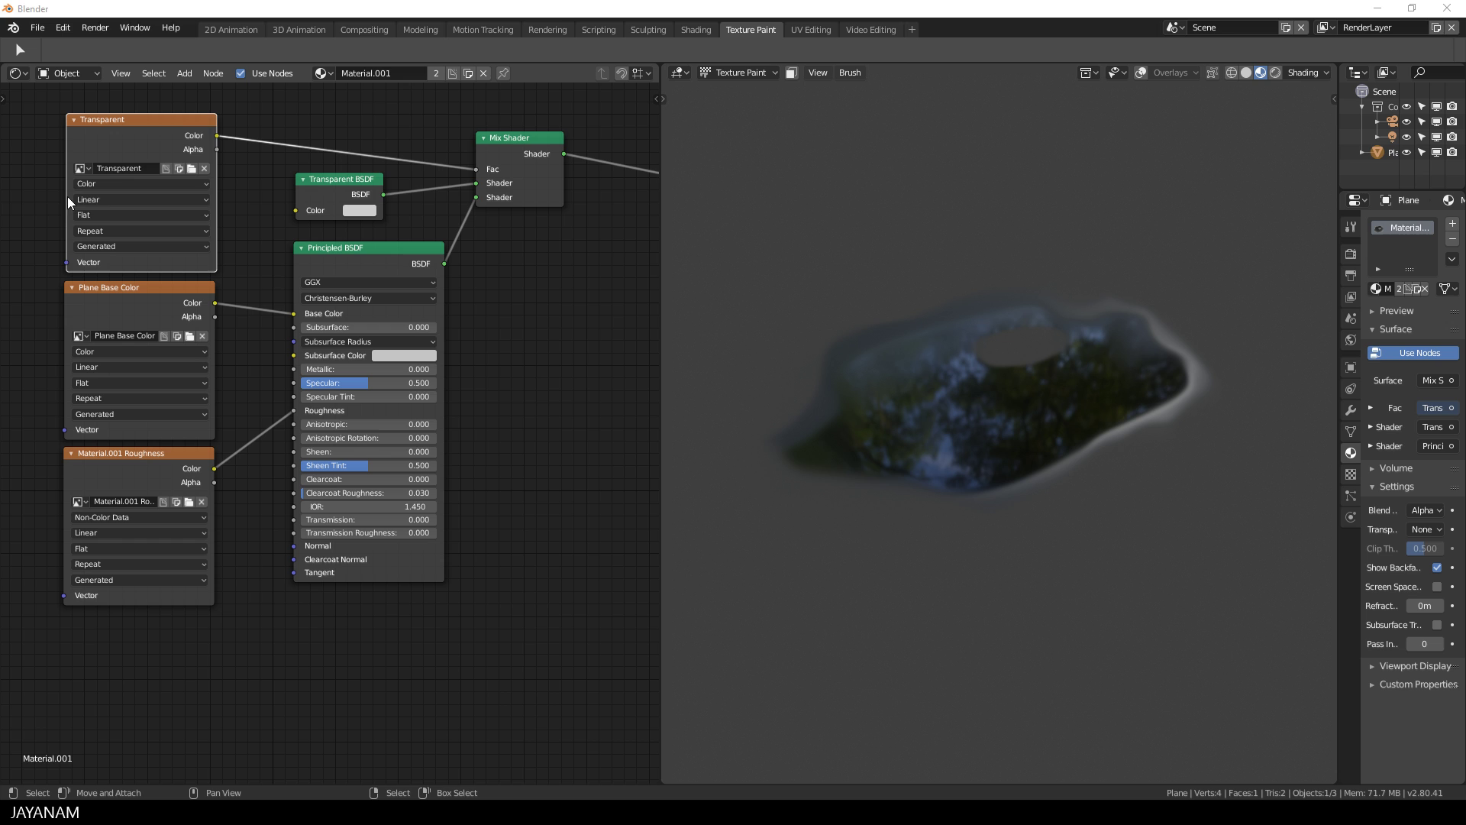
# Switch the Transparent image texture's colour space to Non-Color Data and check the puddle's edges.
pyautogui.click(111, 184)
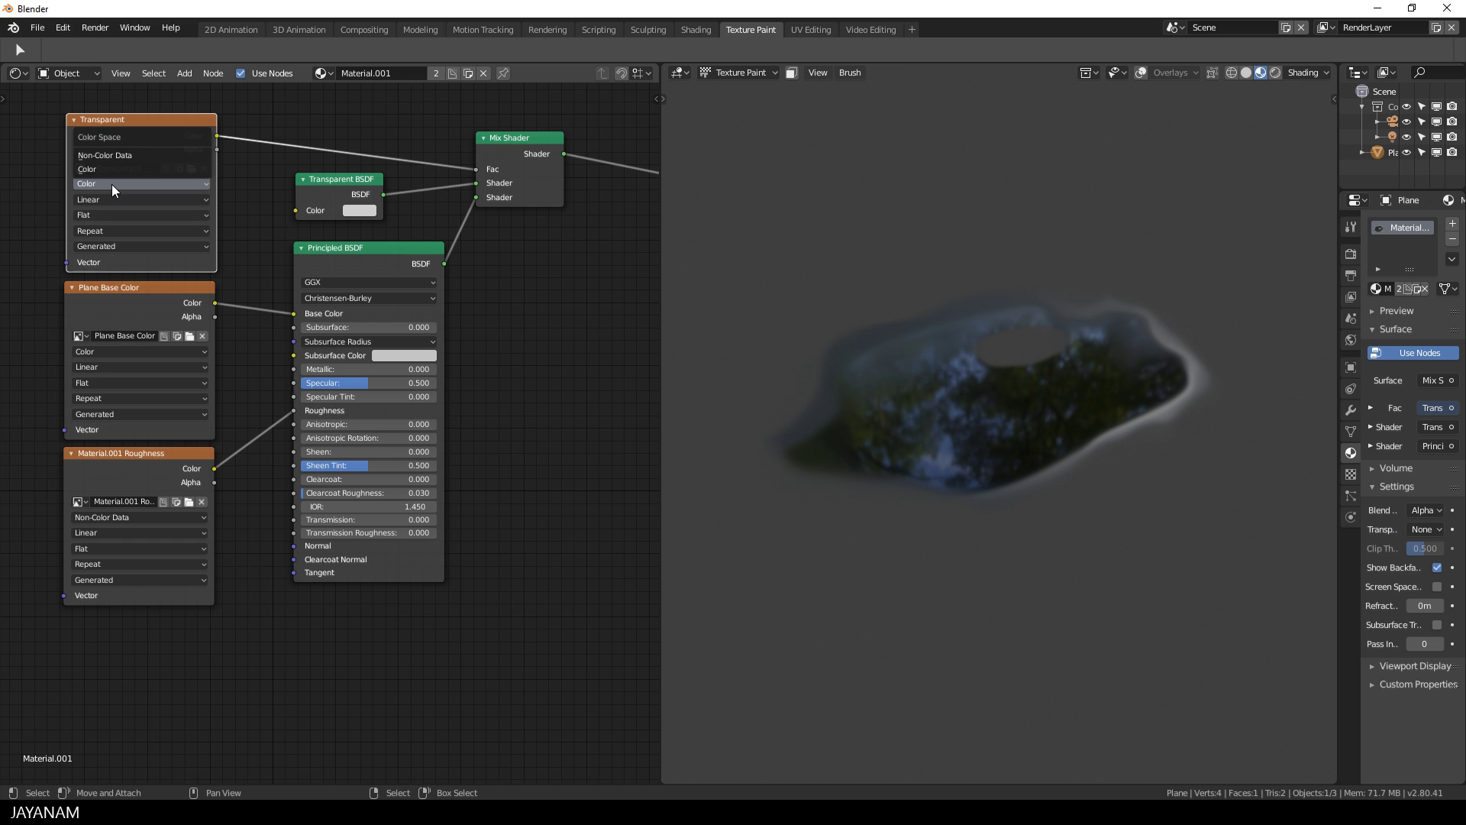
pyautogui.click(118, 157)
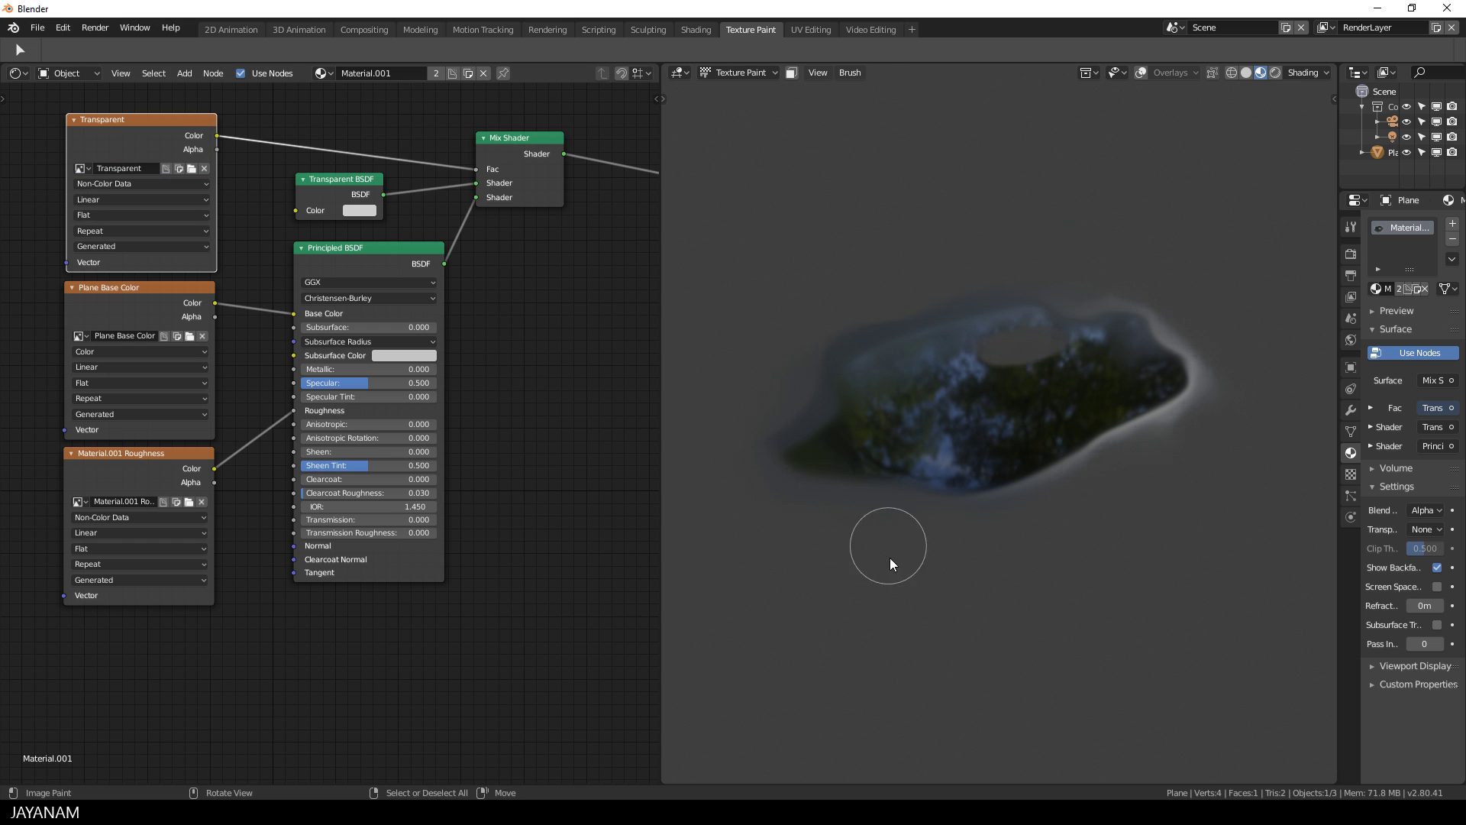
pyautogui.moveTo(883, 573); pyautogui.dragTo(773, 508, button='middle')
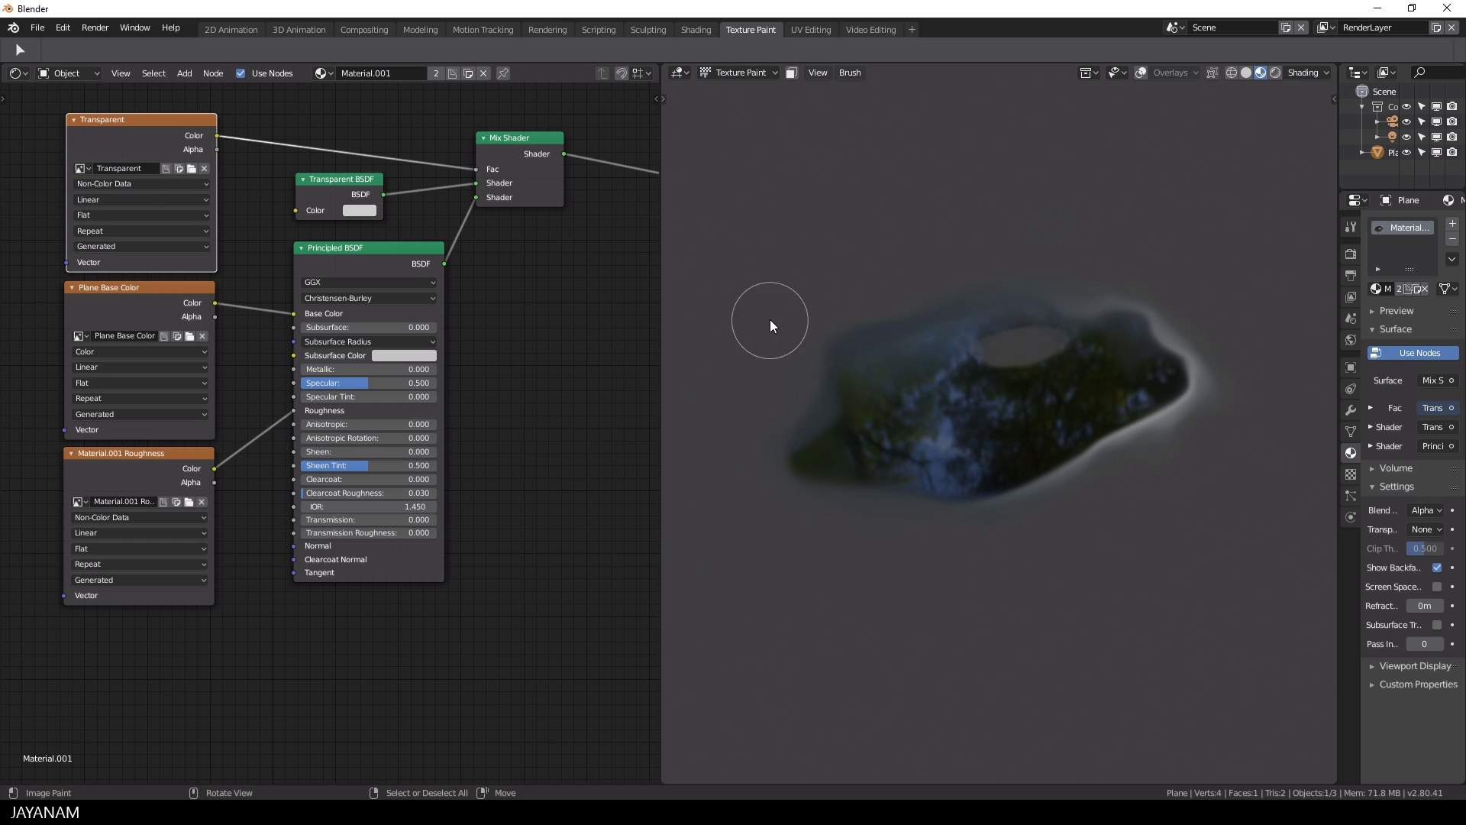